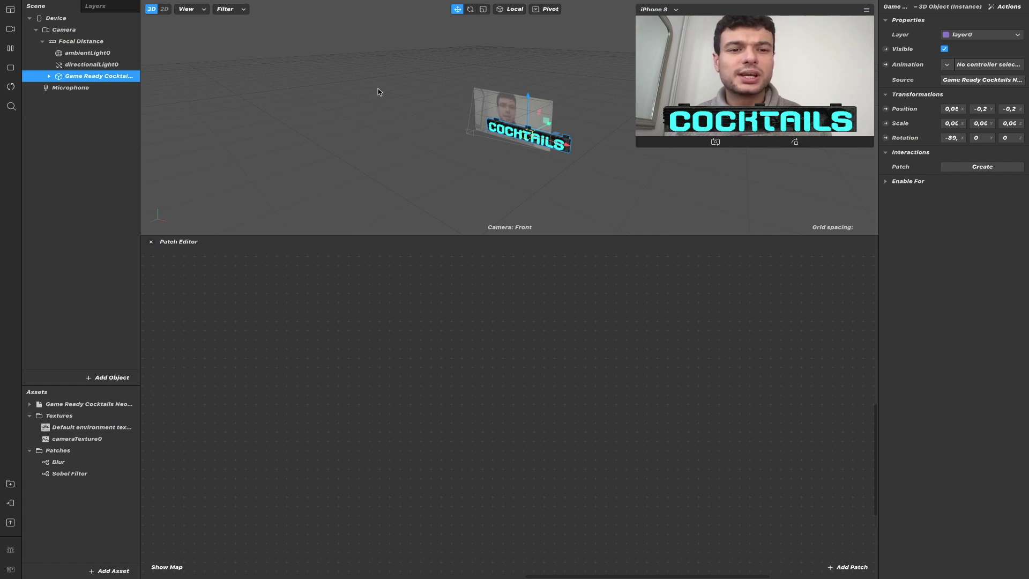
Create the default render pipeline for the Device object
click(38, 19)
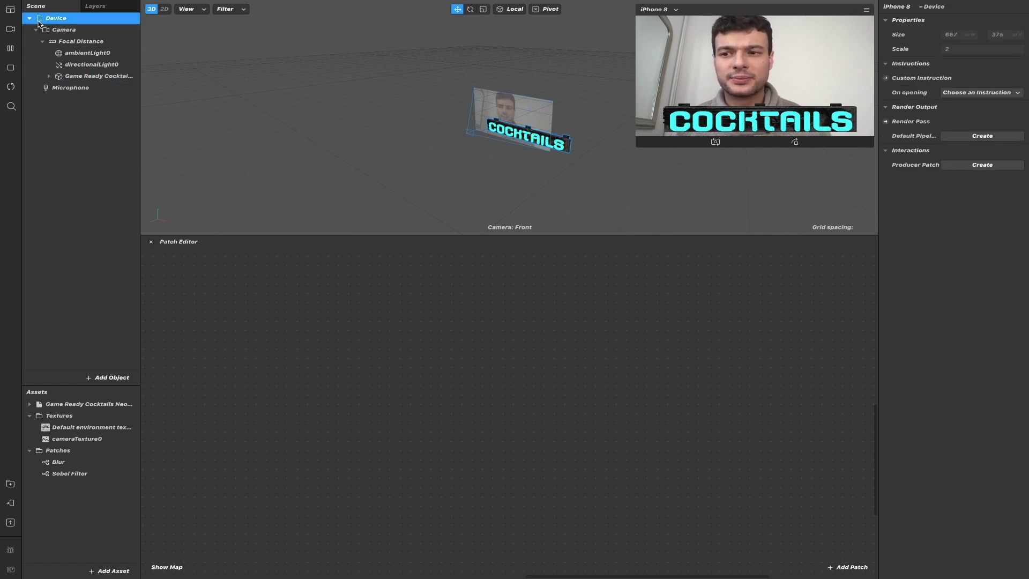
click(30, 19)
click(30, 19)
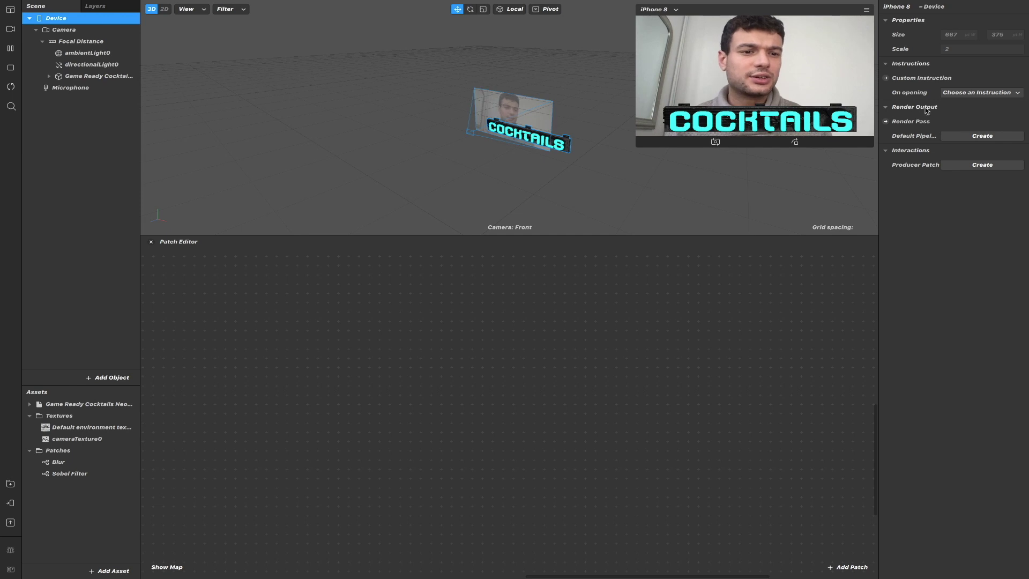
click(956, 140)
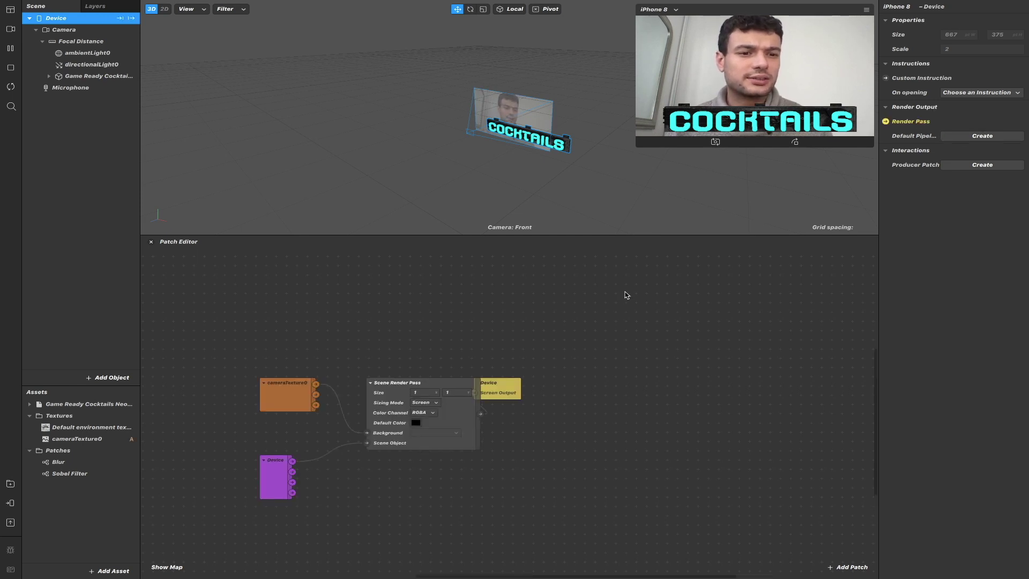
Separate the overlapping Device output patch from Scene Render Pass, and shift Scene Render Pass slightly upward
drag(579, 393, 584, 389)
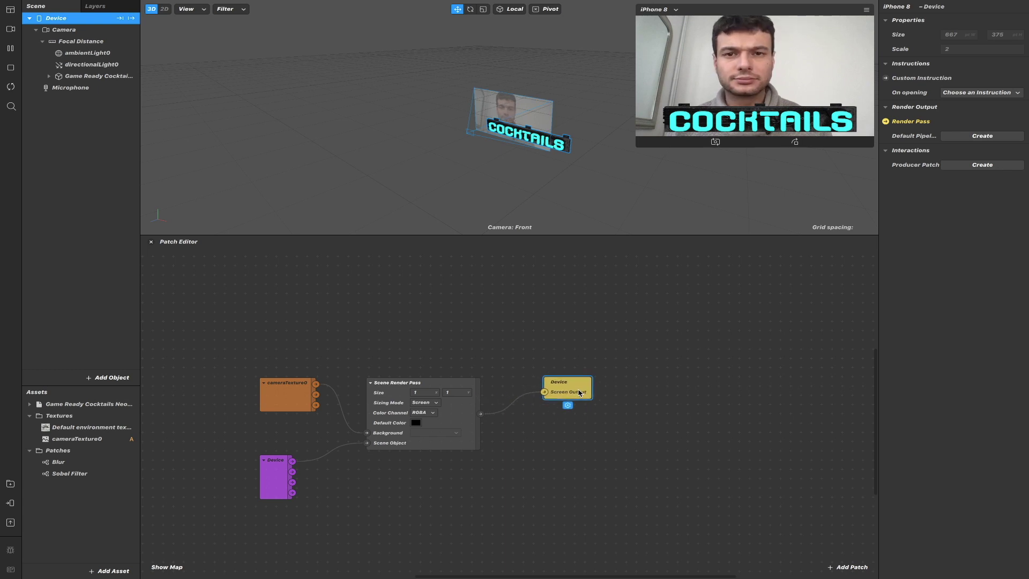
click(477, 349)
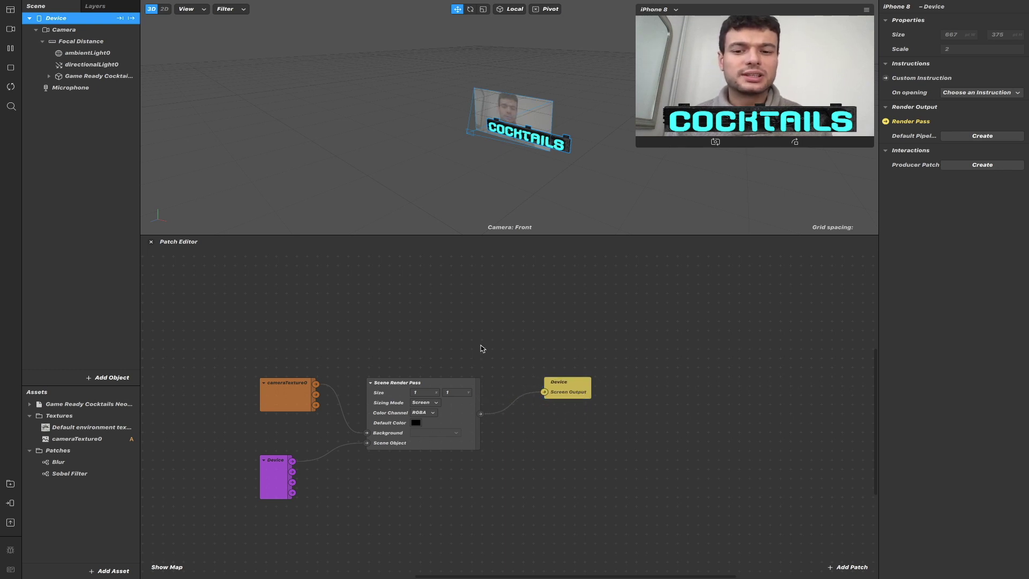
drag(401, 397, 404, 386)
click(424, 323)
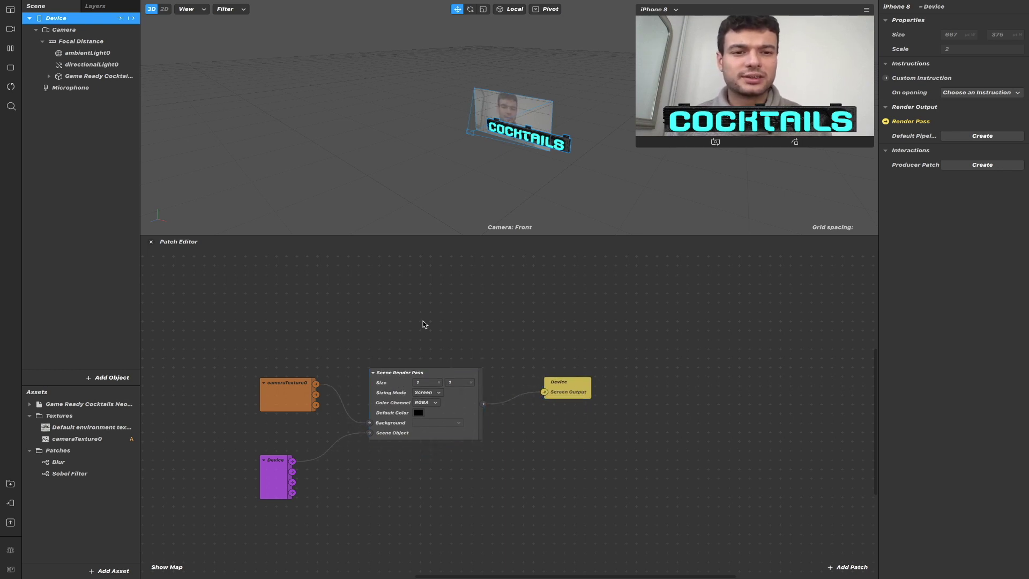
drag(399, 307, 632, 478)
key(Delete)
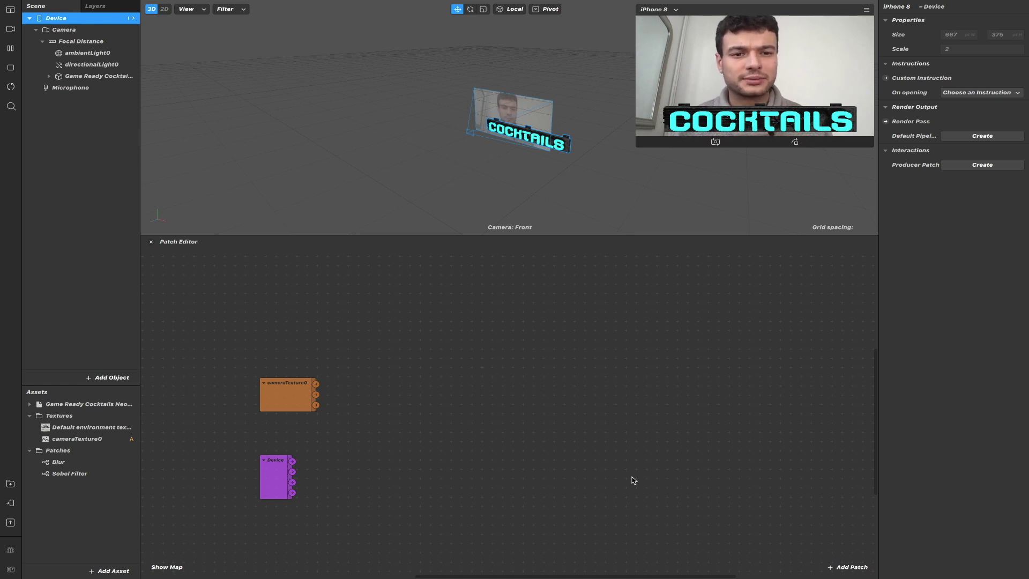
key(ctrl+z)
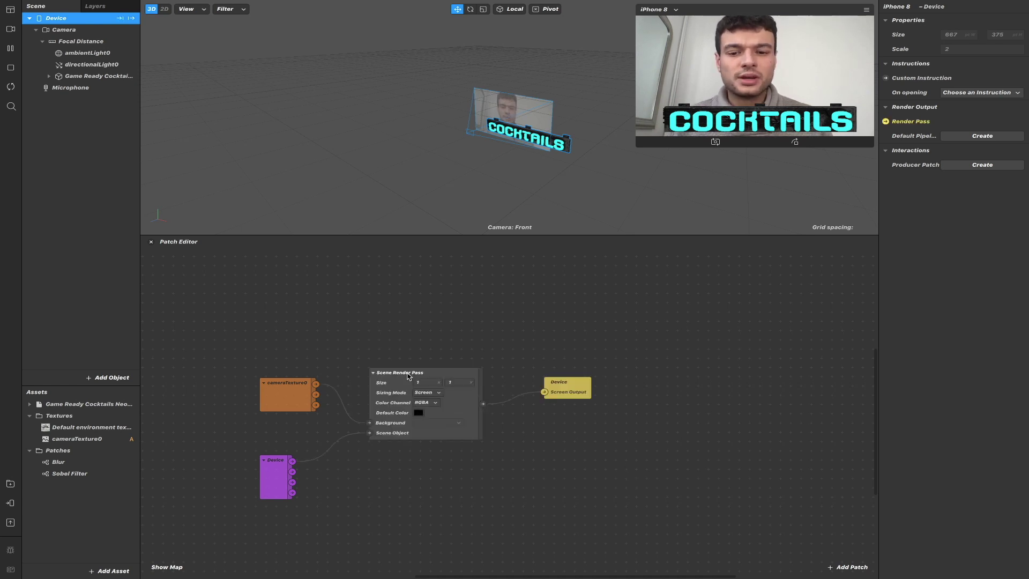
Move the cameraTexture0 patch and the purple Device patch a little farther from Scene Render Pass, roughly aligned with each other
click(408, 376)
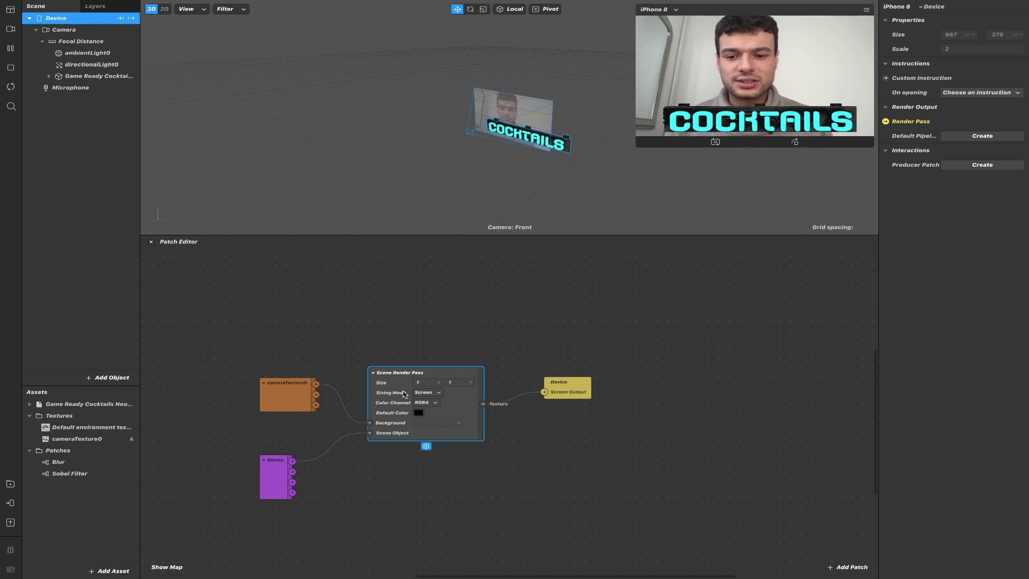
drag(305, 404, 289, 402)
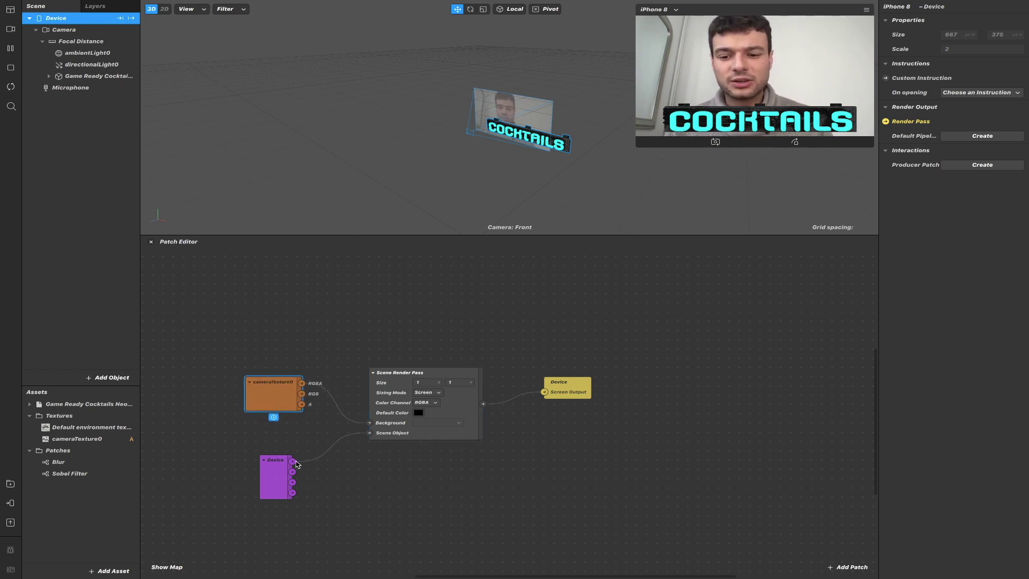
click(292, 462)
drag(276, 480, 261, 466)
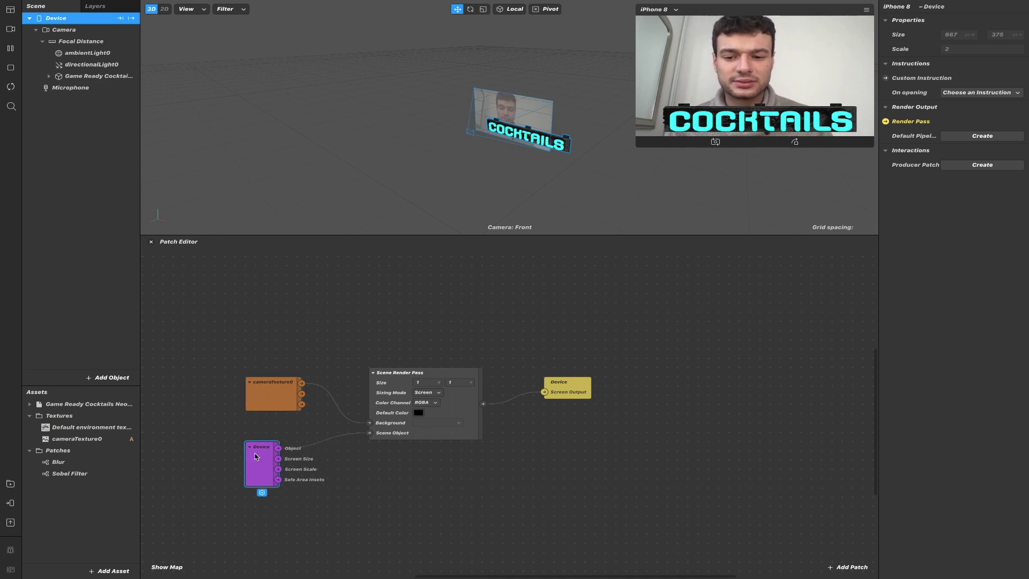
click(284, 402)
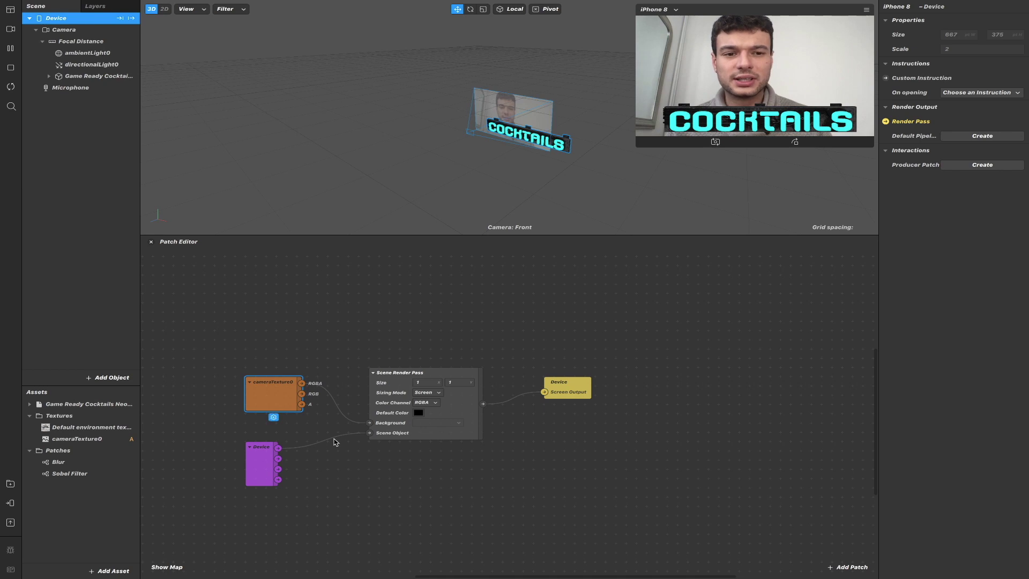
Test default colors such as Ice and Licorice on Scene Render Pass with cameraTexture0 disconnected, then reconnect its RGBA output to Background
click(356, 411)
drag(356, 411, 348, 409)
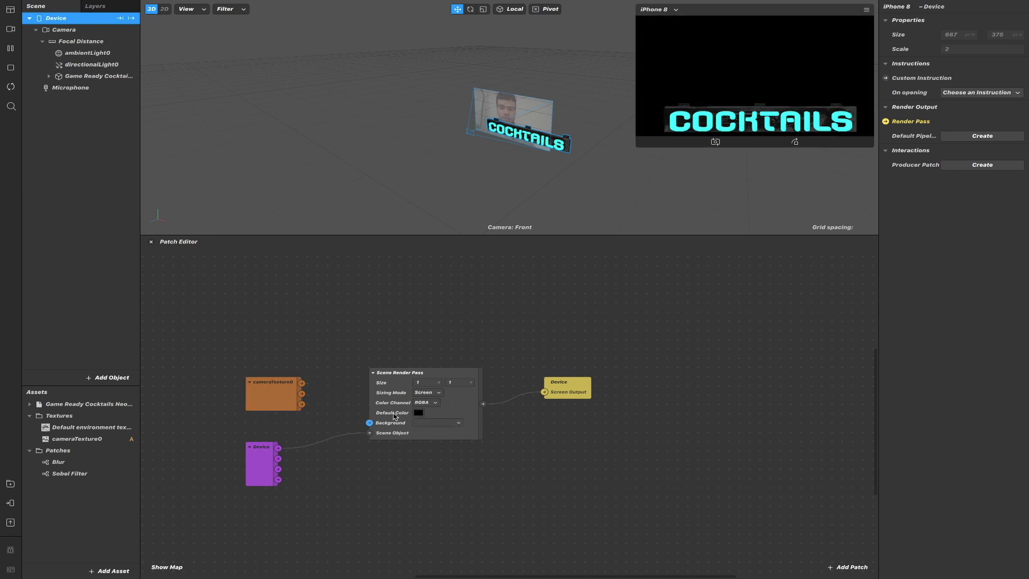
click(418, 413)
click(510, 235)
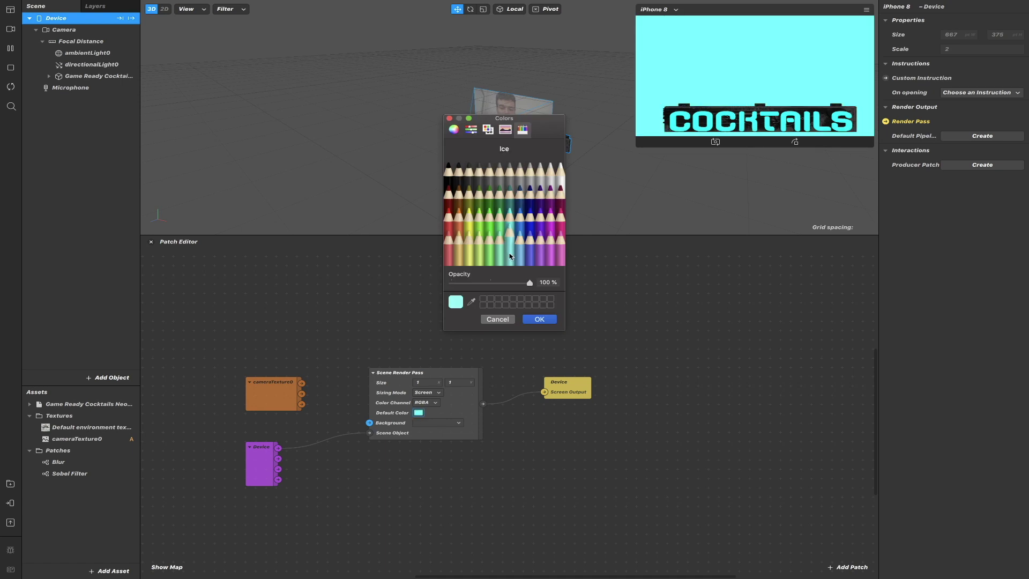
click(479, 212)
click(506, 190)
click(450, 171)
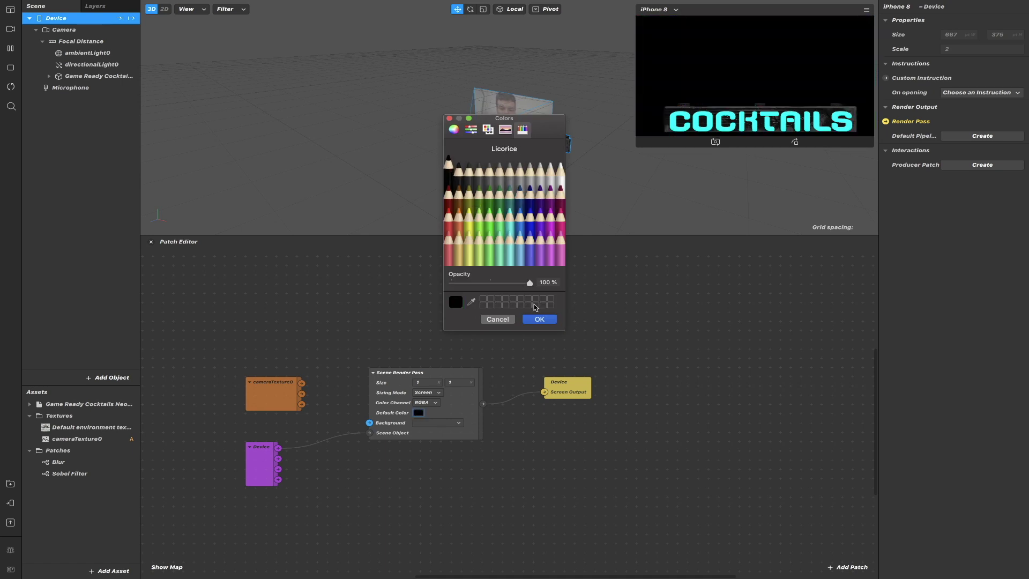
click(539, 319)
drag(301, 384, 369, 423)
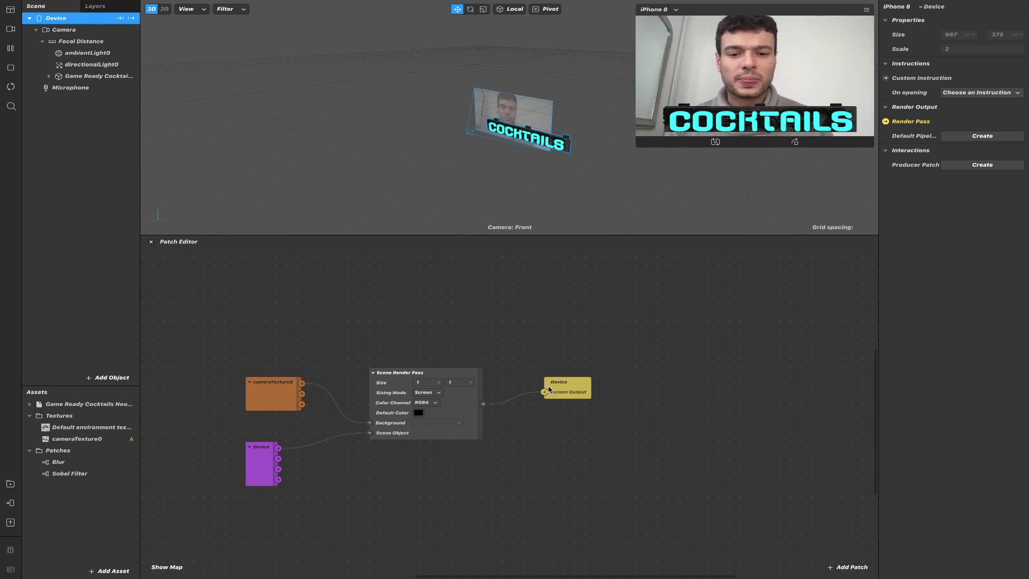
Search the patch library for render pass patches and read the Scene, Shader and Face Extraction Render Pass descriptions
drag(549, 393, 558, 402)
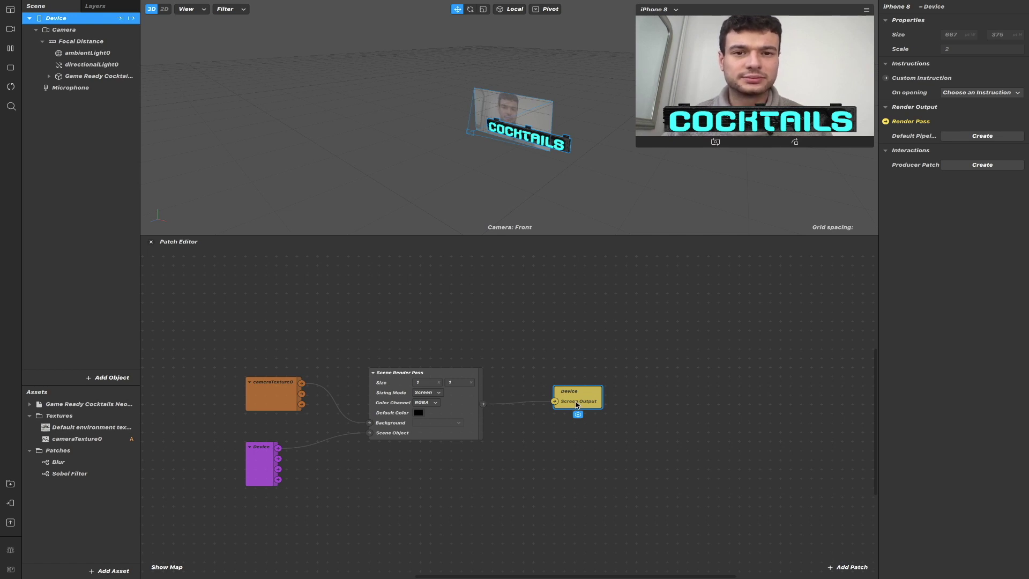
double_click(555, 329)
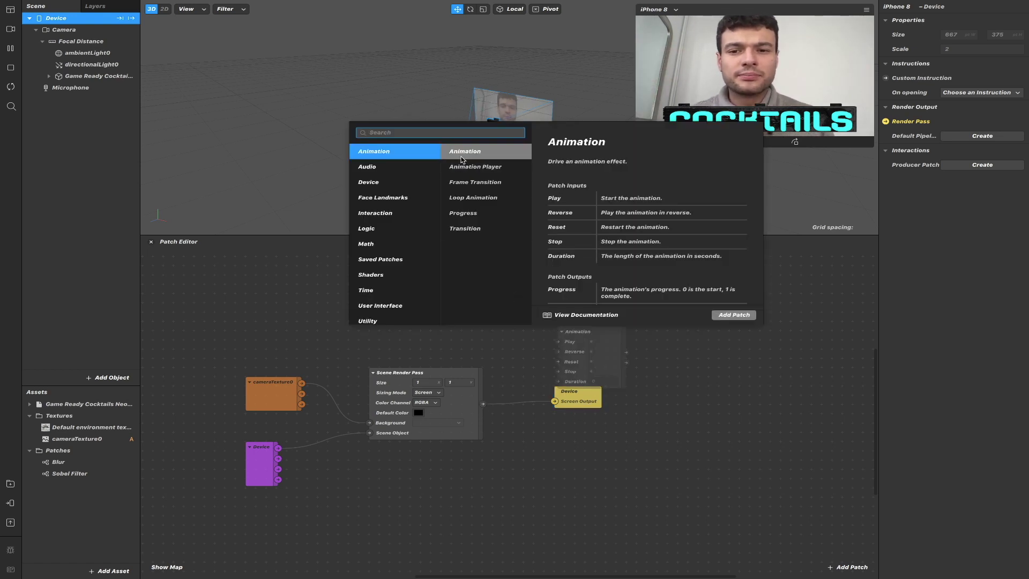
text(render poa)
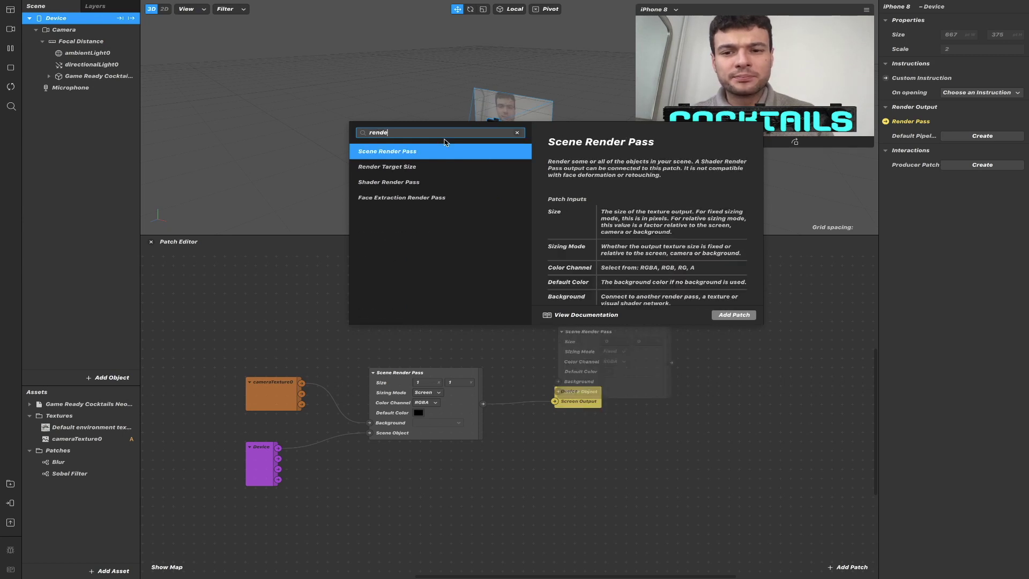
key(BackSpace)
key(BackSpace)
text(at)
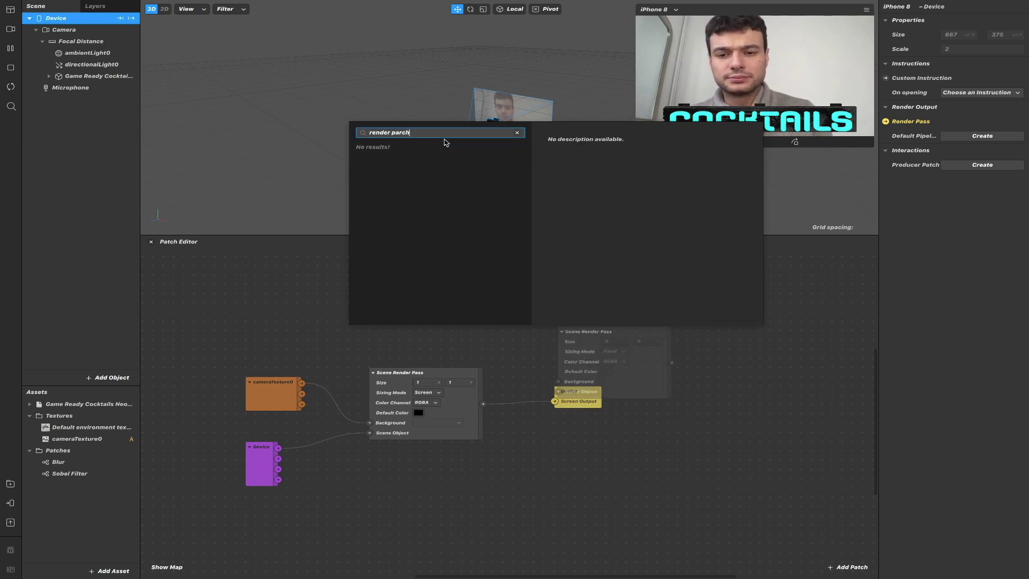
key(BackSpace)
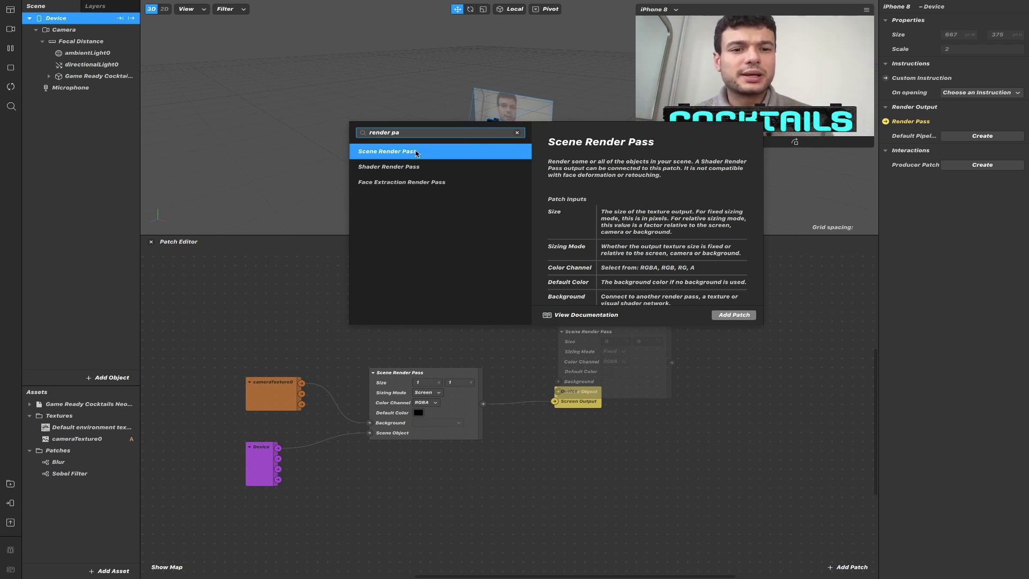
click(424, 166)
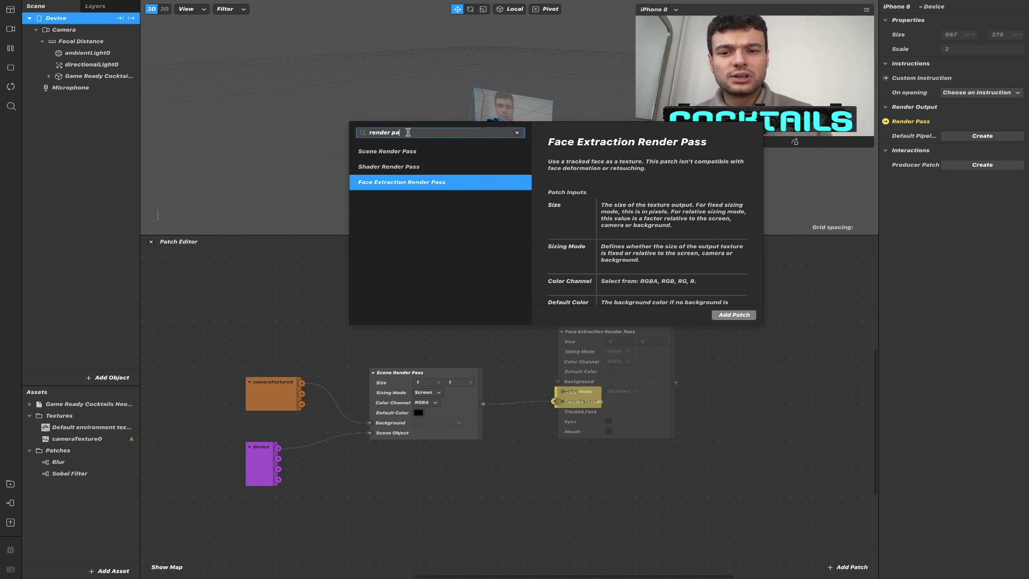
Search the patch library for Delay Frame, read its description, and close the library without adding a patch
key(BackSpace)
key(BackSpace)
key(BackSpace)
key(BackSpace)
key(BackSpace)
key(BackSpace)
key(BackSpace)
key(BackSpace)
key(BackSpace)
text(dekay f)
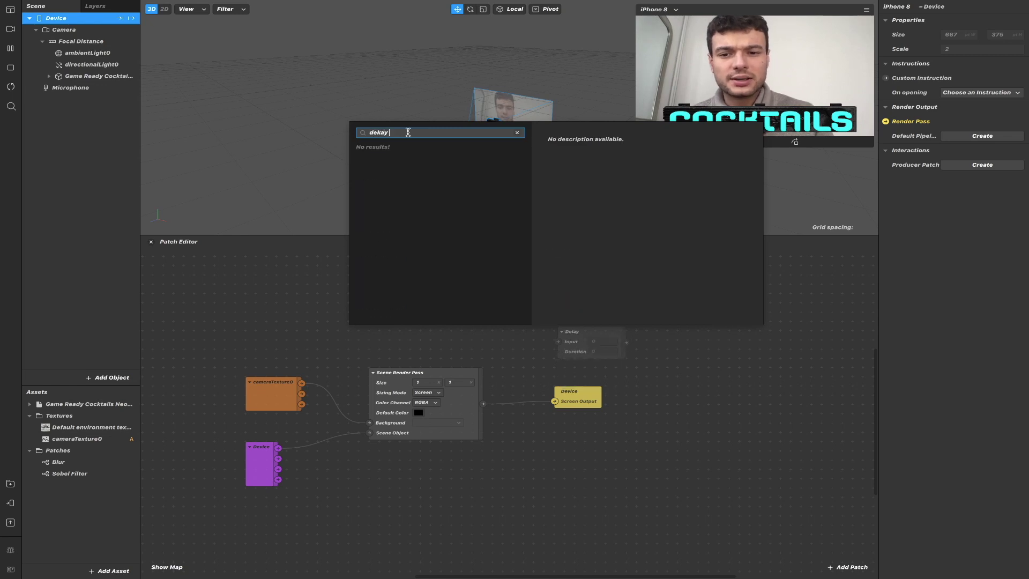
key(BackSpace)
key(BackSpace)
key(BackSpace)
key(BackSpace)
key(BackSpace)
text(l)
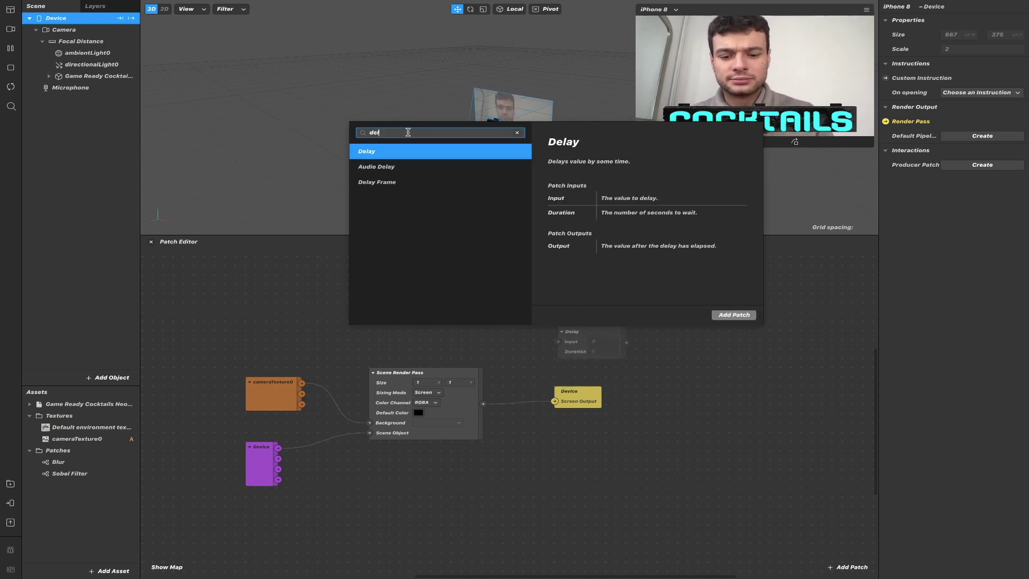
text(ay fram)
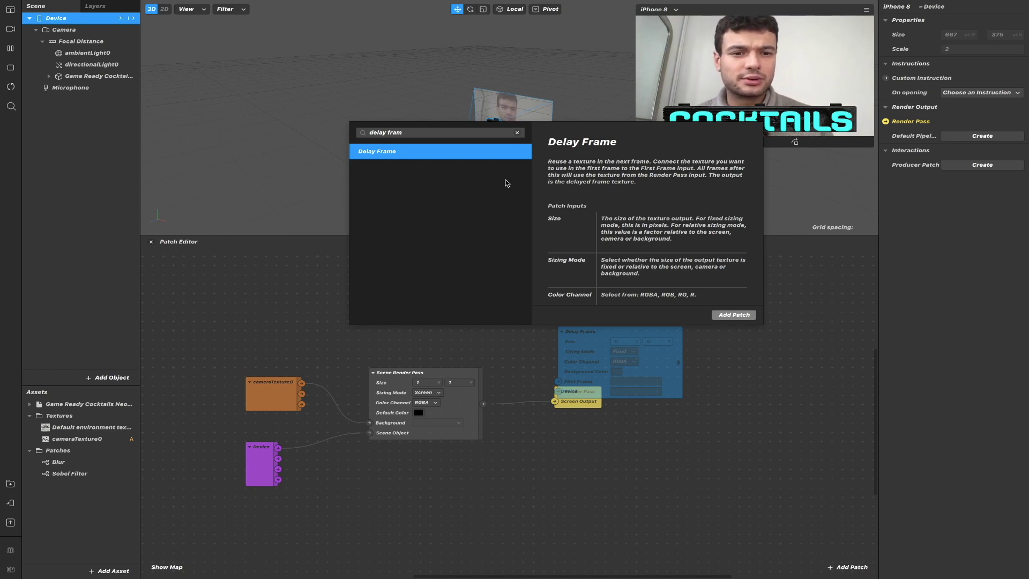
click(442, 331)
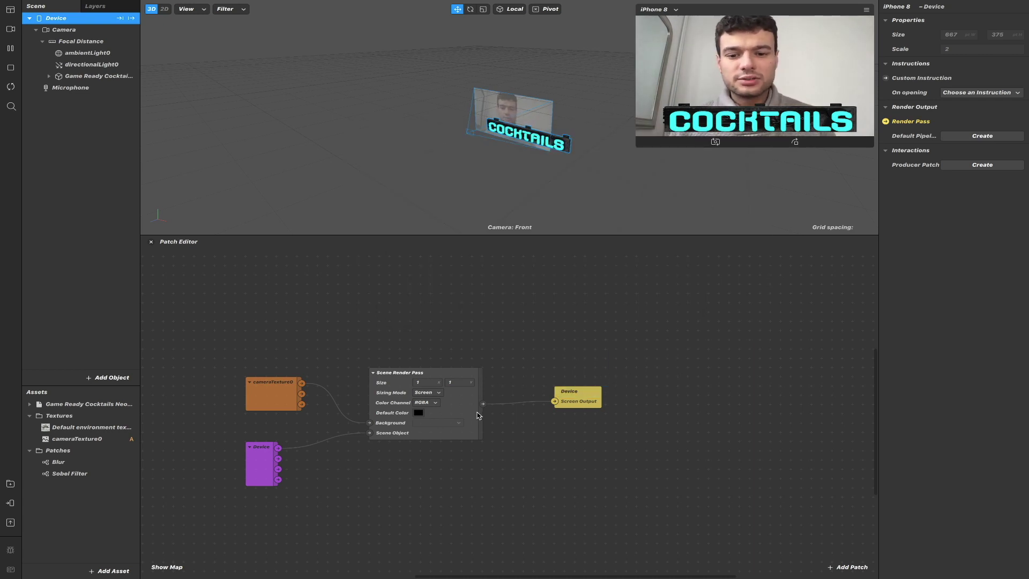
Move the Device output patch away from Scene Render Pass and add the Sobel Filter patch asset between them
drag(590, 402, 703, 402)
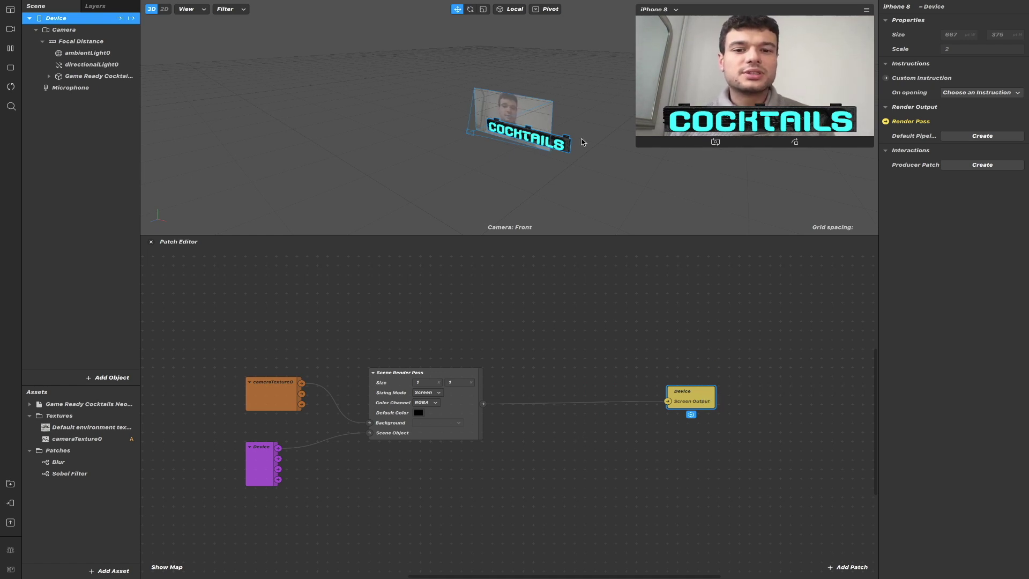
click(583, 143)
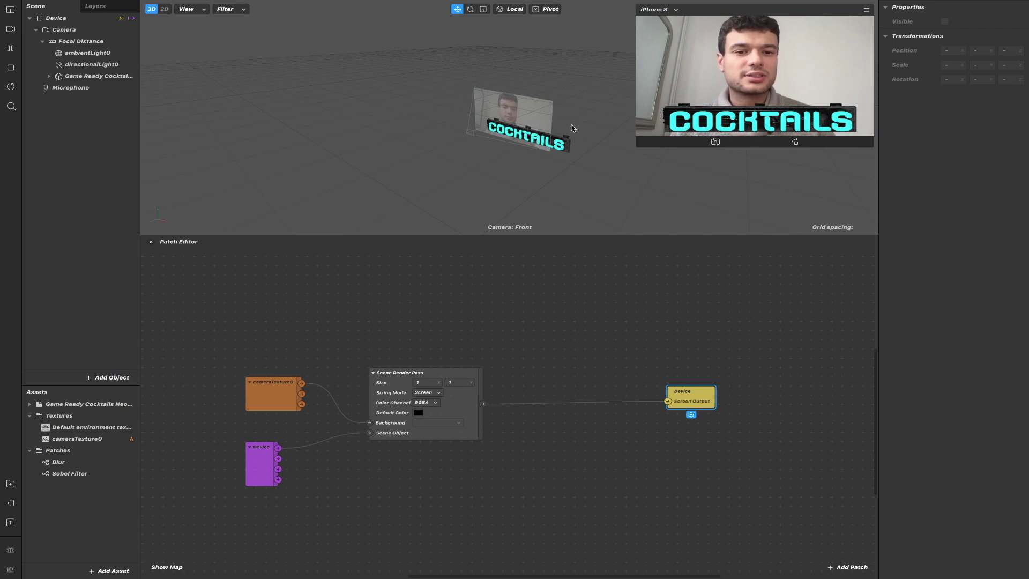
click(582, 340)
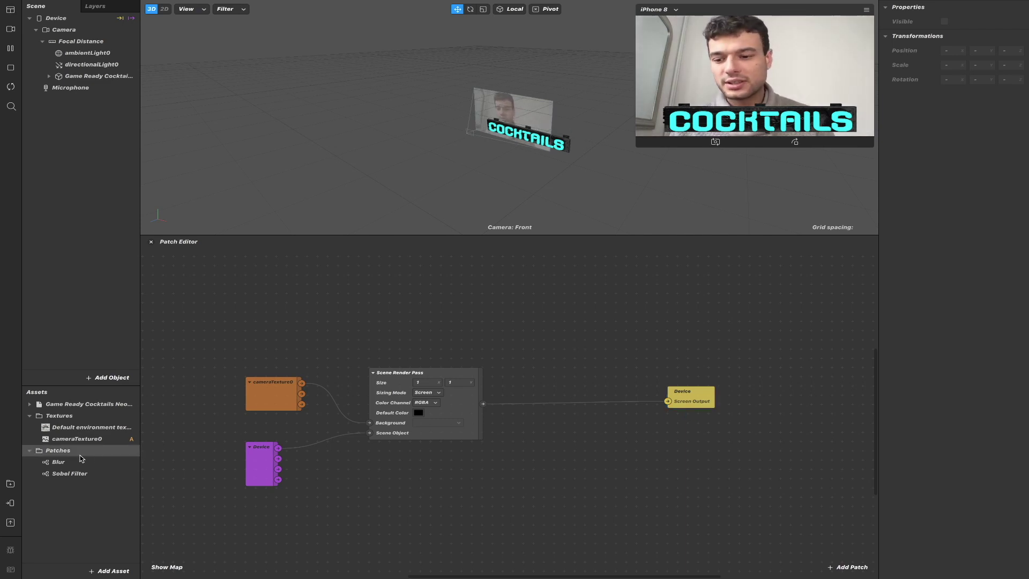
drag(75, 476, 546, 438)
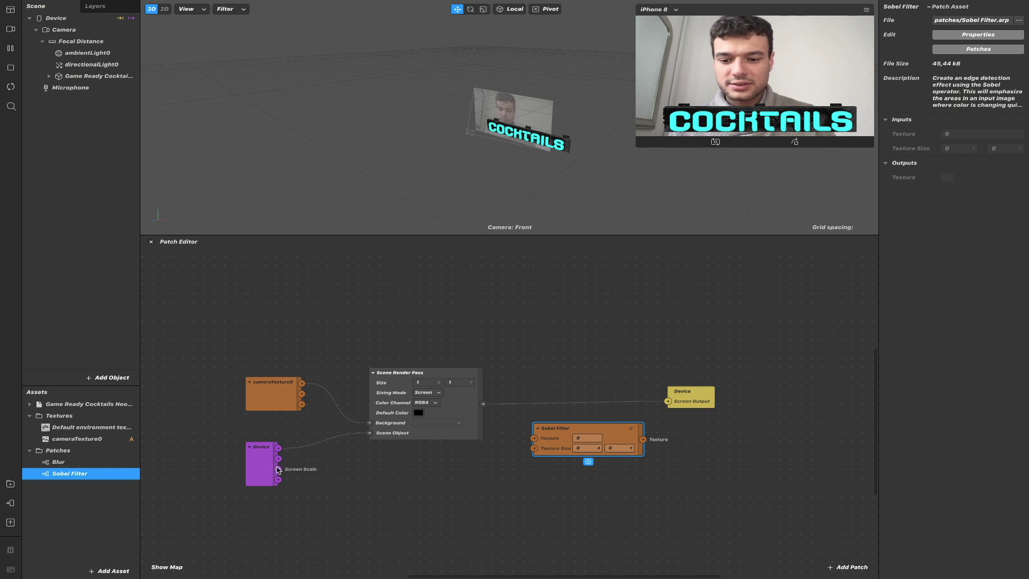
Feed Scene Render Pass and the Device's Screen Size into the Sobel Filter, and connect its Texture output to Screen Output
drag(278, 459, 534, 448)
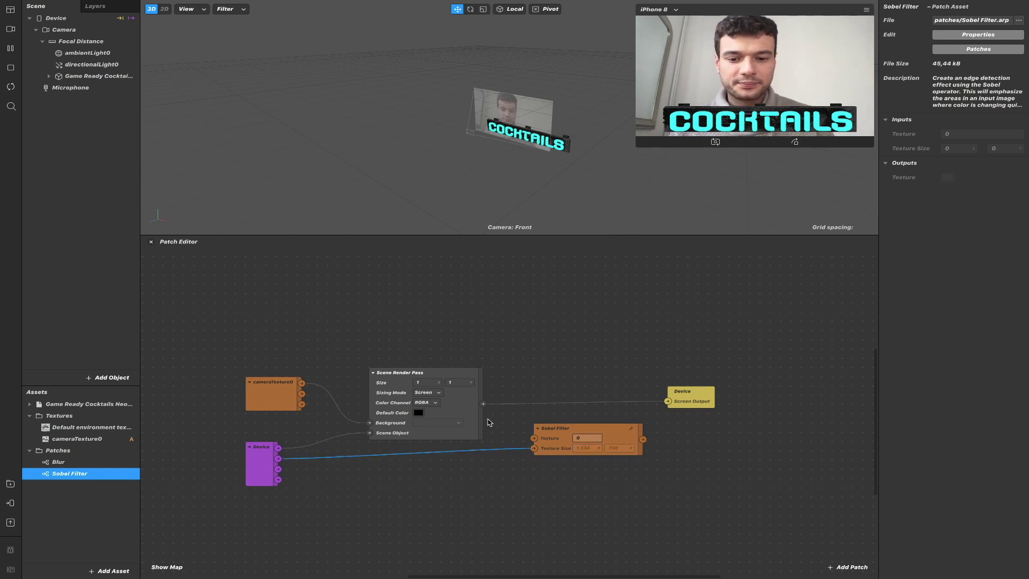
drag(482, 404, 561, 389)
drag(633, 393, 668, 406)
drag(617, 384, 617, 404)
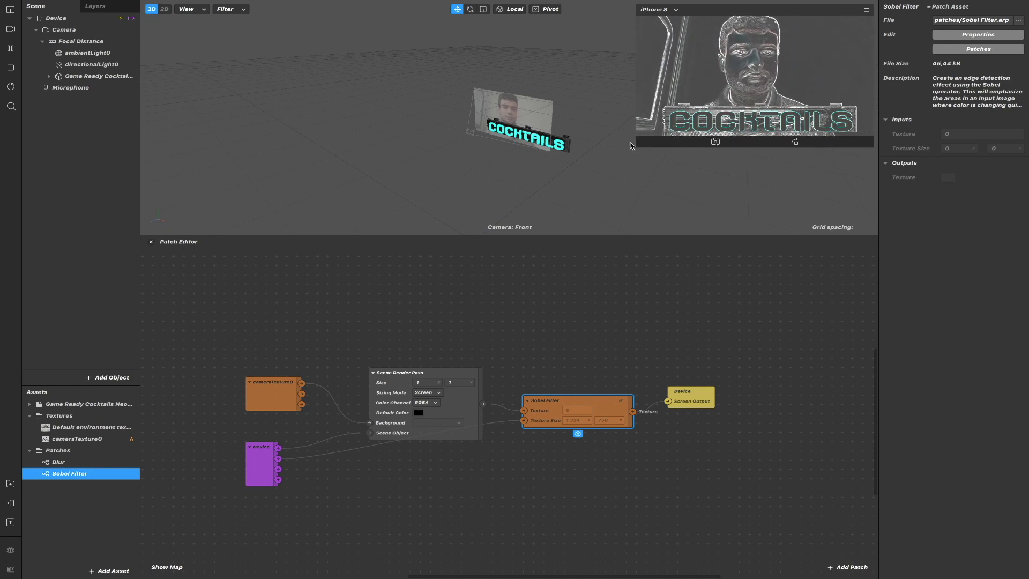
Enlarge the iPhone 8 preview so the filtered image can be inspected
click(638, 144)
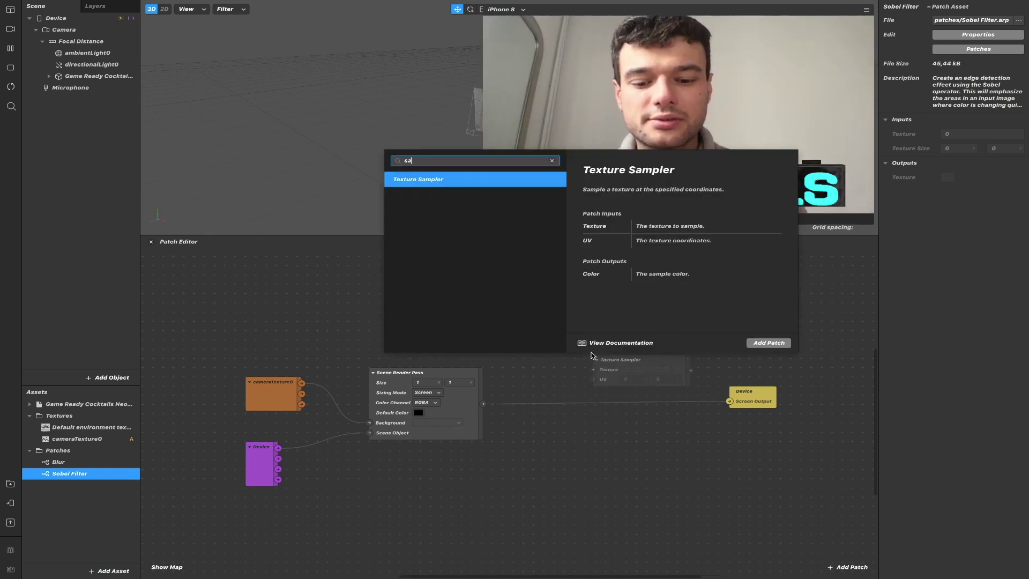
Find Shader Render Pass in the patch library and add it between Scene Render Pass and the Device output patch
text(sahdwer)
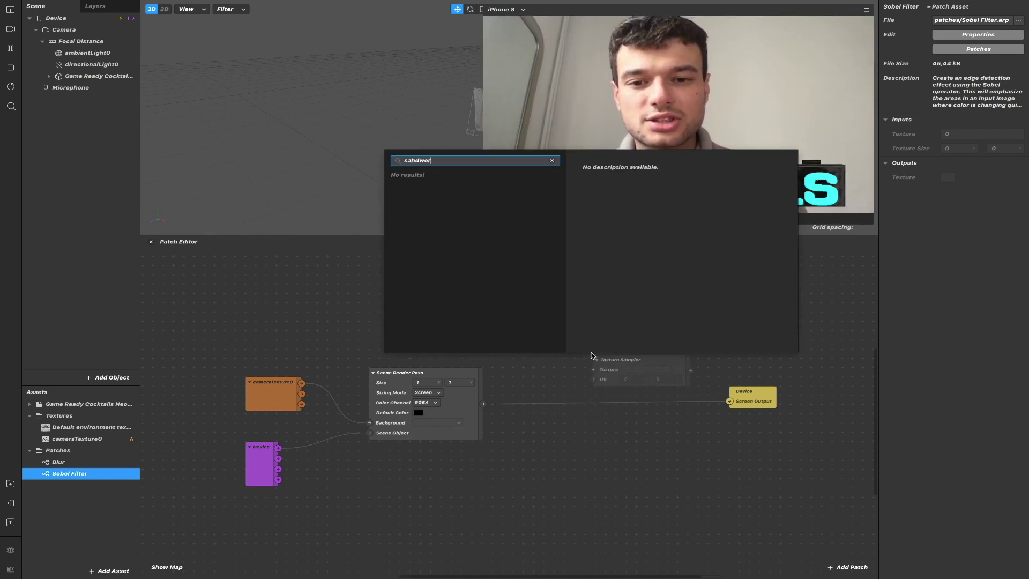
key(BackSpace)
key(BackSpace)
key(BackSpace)
key(BackSpace)
key(BackSpace)
key(BackSpace)
text(hader)
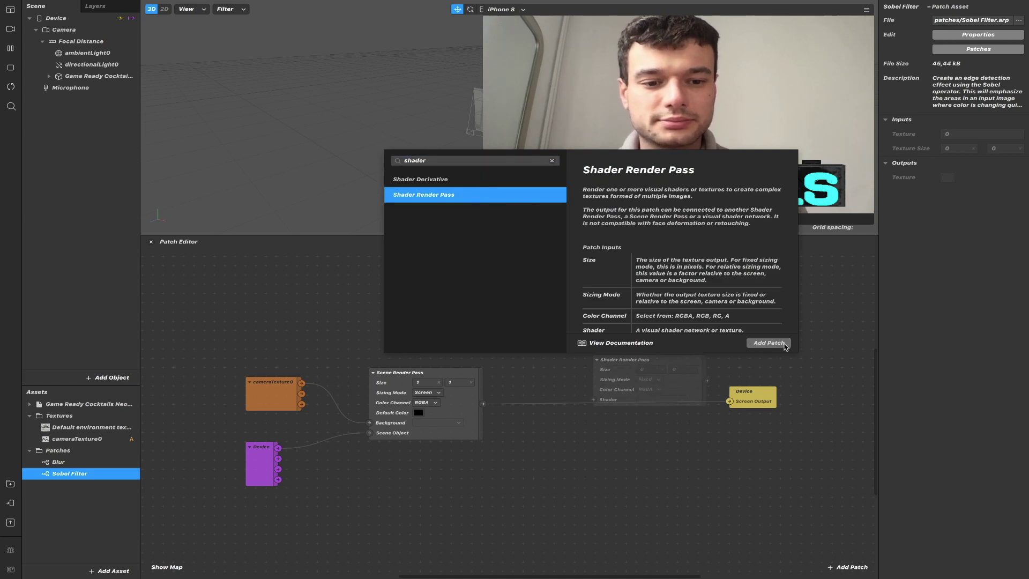
click(775, 346)
click(601, 359)
drag(600, 359, 569, 361)
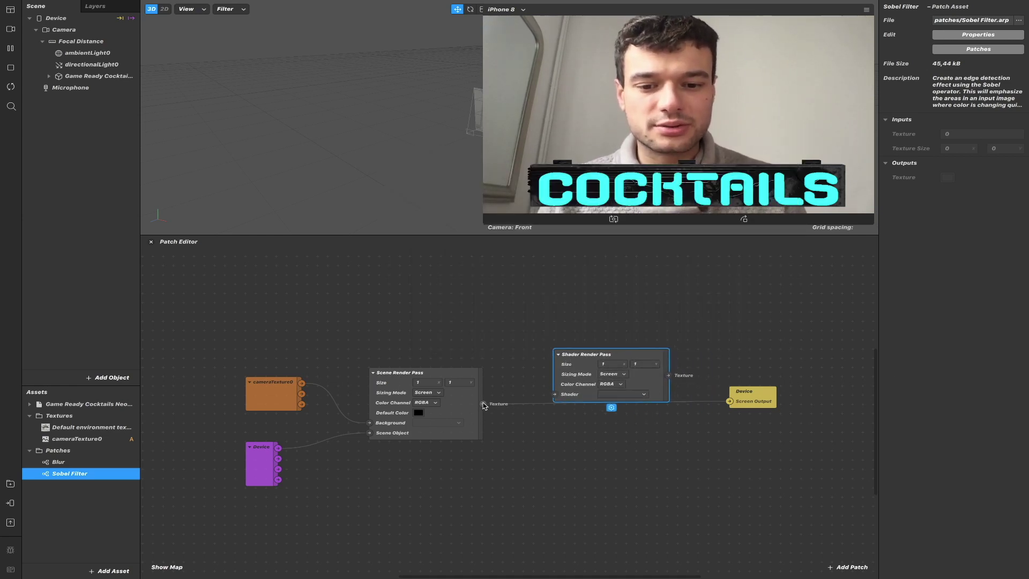
Connect Scene Render Pass's Texture to the Shader input and the shader pass's Texture to Screen Output, aligning the patch between them
drag(483, 403, 555, 394)
drag(668, 375, 730, 401)
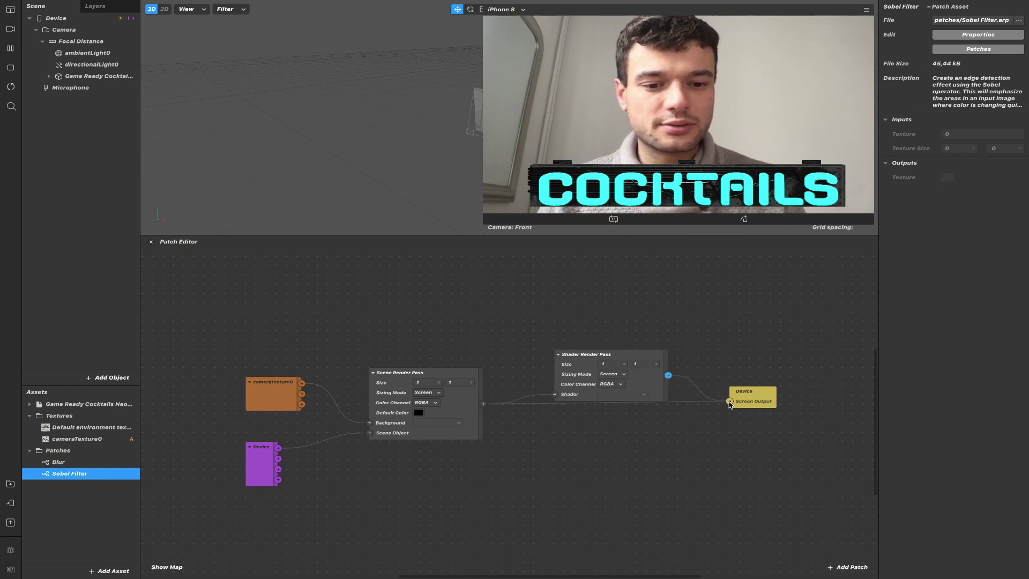
drag(610, 362, 598, 381)
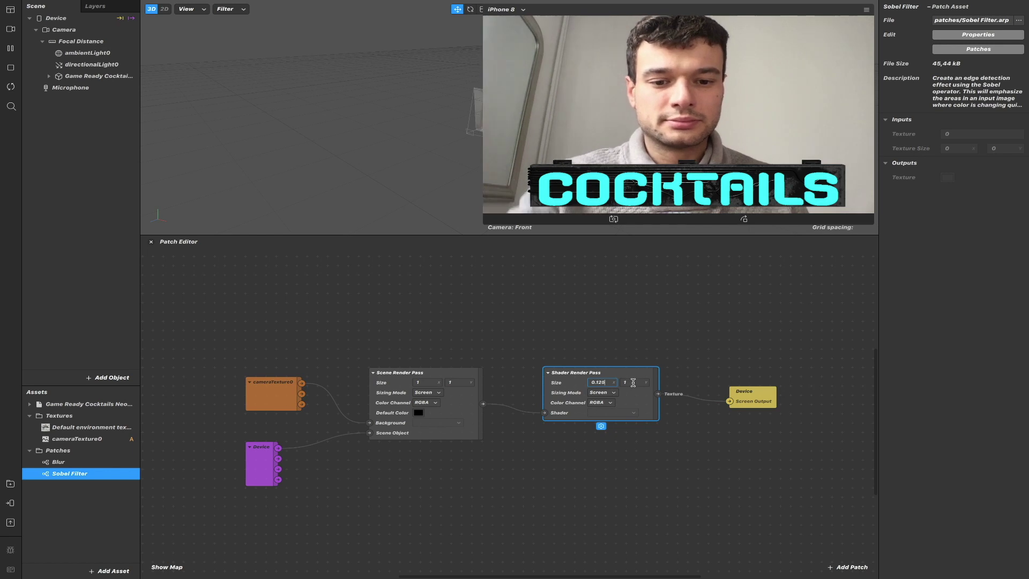
Set the Shader Render Pass size to 0.125 by 0.125
click(633, 382)
text(0.125)
click(704, 334)
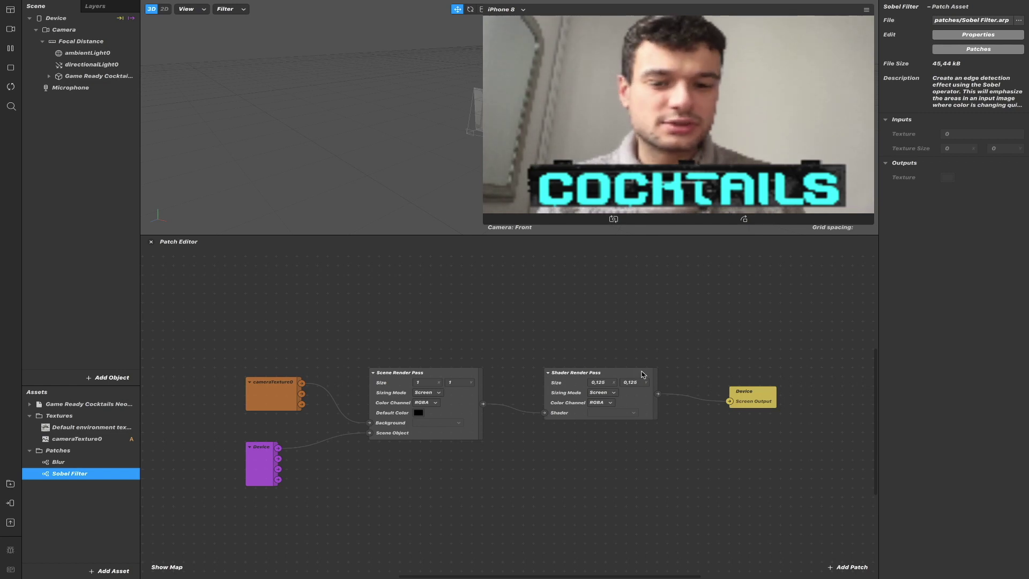
Reposition the Shader Render Pass and connect Scene Render Pass's Texture directly to Screen Output, bypassing the shader pass
drag(643, 374, 631, 336)
drag(640, 377, 640, 424)
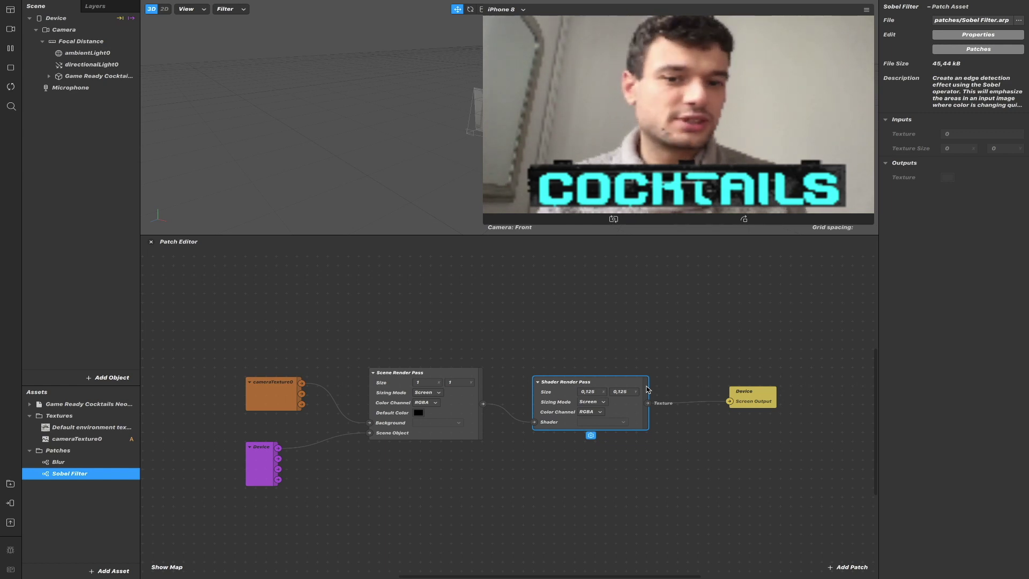
mouse_move(647, 391)
mouse_down()
mouse_move(647, 373)
mouse_move(639, 397)
mouse_up()
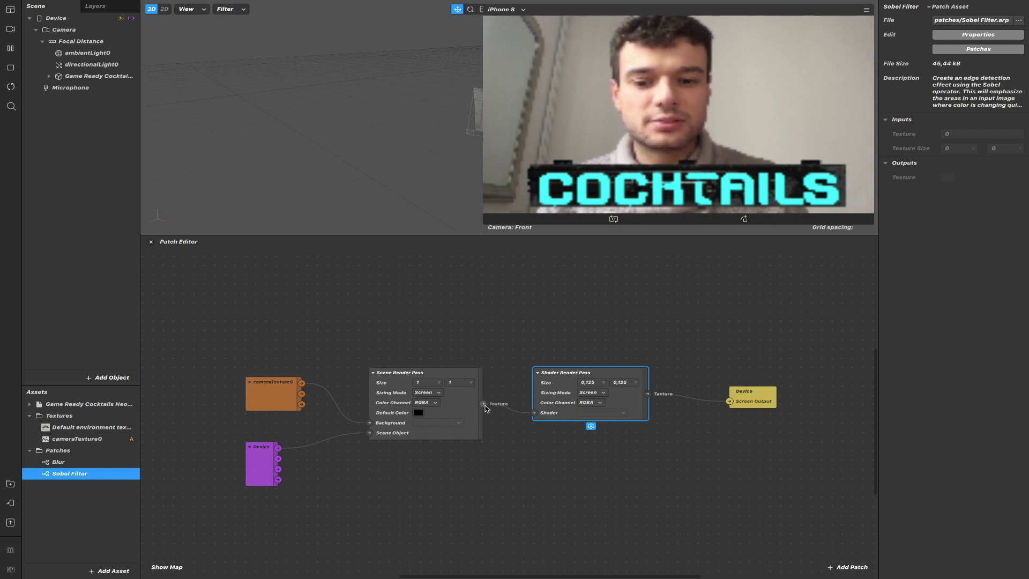
drag(483, 404, 730, 401)
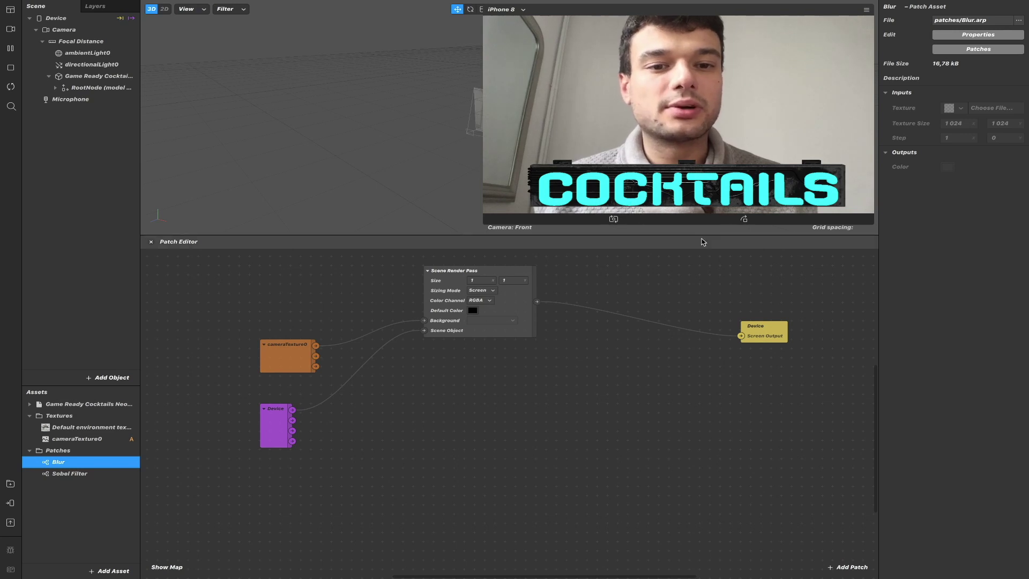
Add the Game Ready Cocktails Neon Sign object from the scene to the patch graph, placed below the Device patch
scroll(652, 286, down, 1)
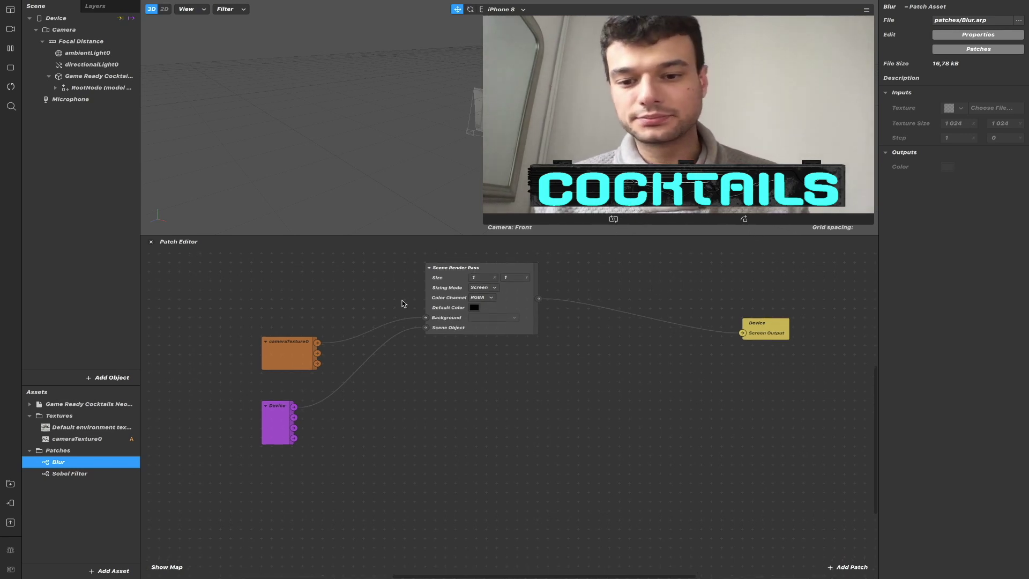
drag(101, 77, 469, 519)
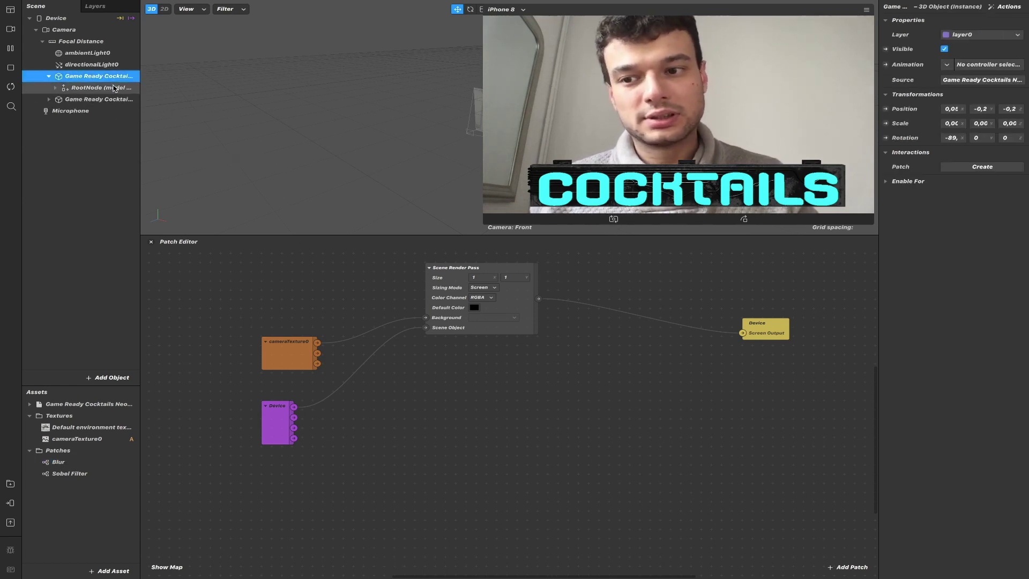
drag(104, 78, 394, 522)
scroll(404, 505, down, 3)
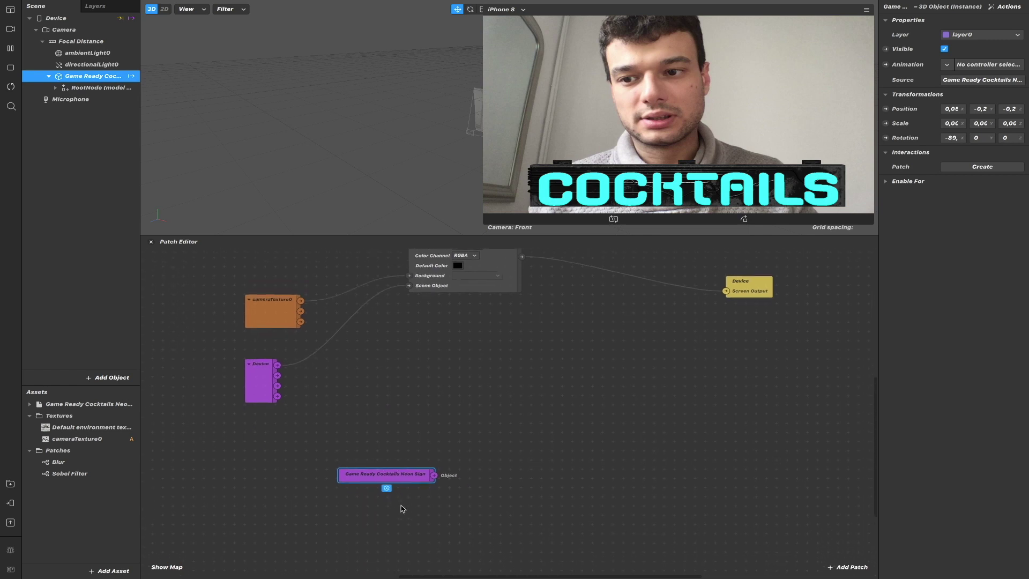
click(466, 334)
scroll(466, 335, up, 2)
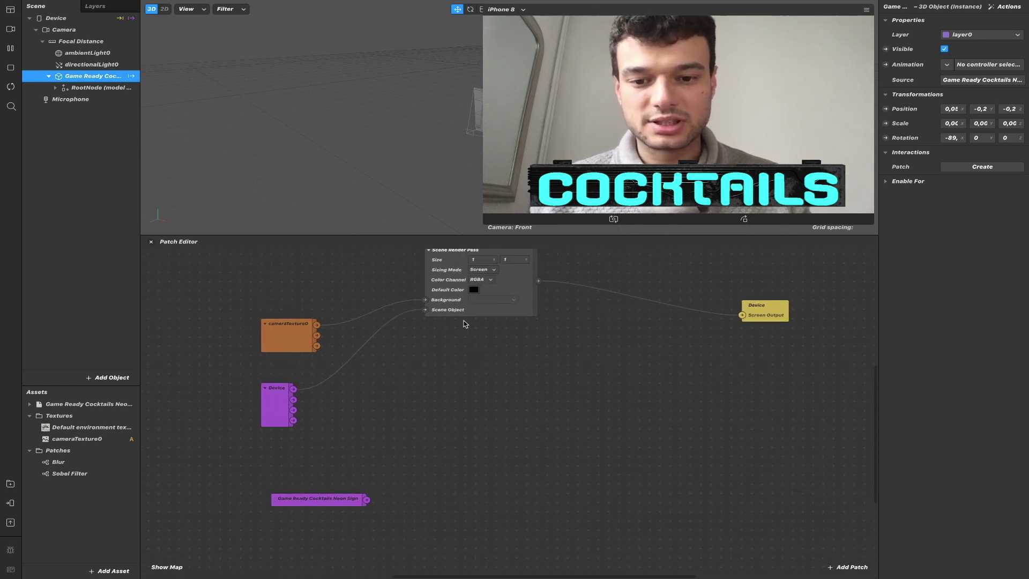
Add a second Scene Render Pass patch and place it beside the Game Ready Cocktails Neon Sign patch
click(460, 313)
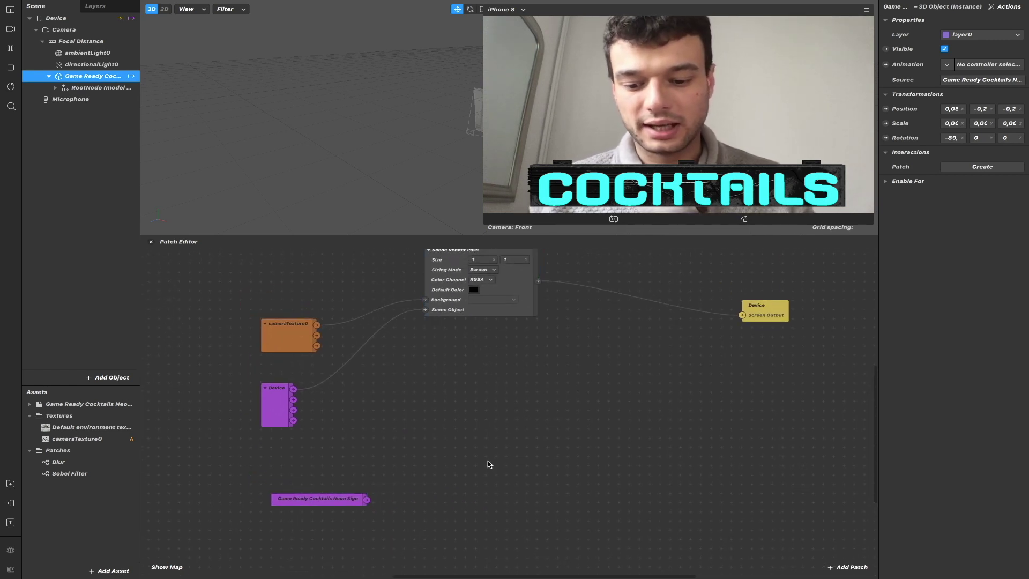
key(e)
right_click(489, 464)
text(scr)
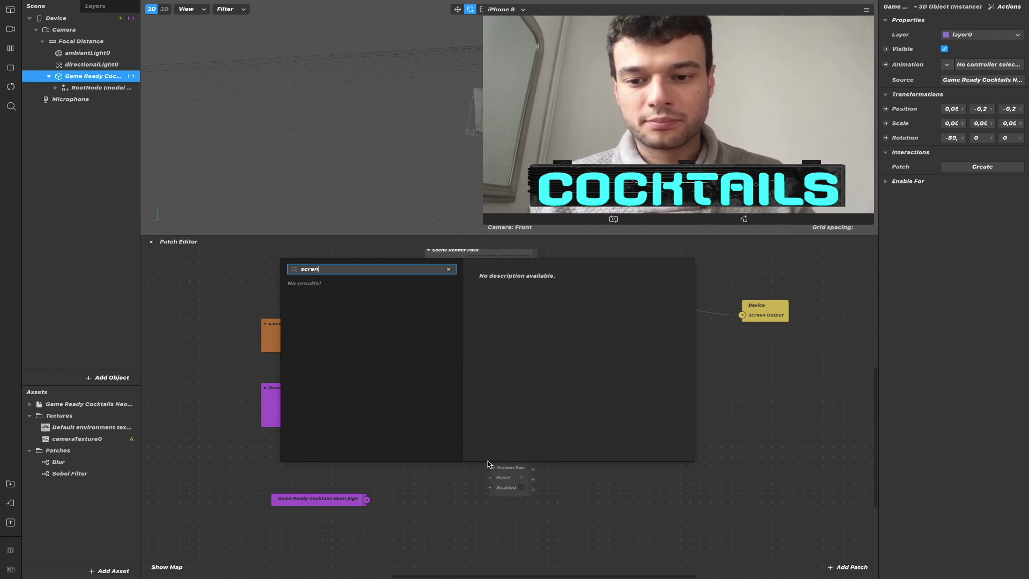
key(BackSpace)
text(ene)
key(Return)
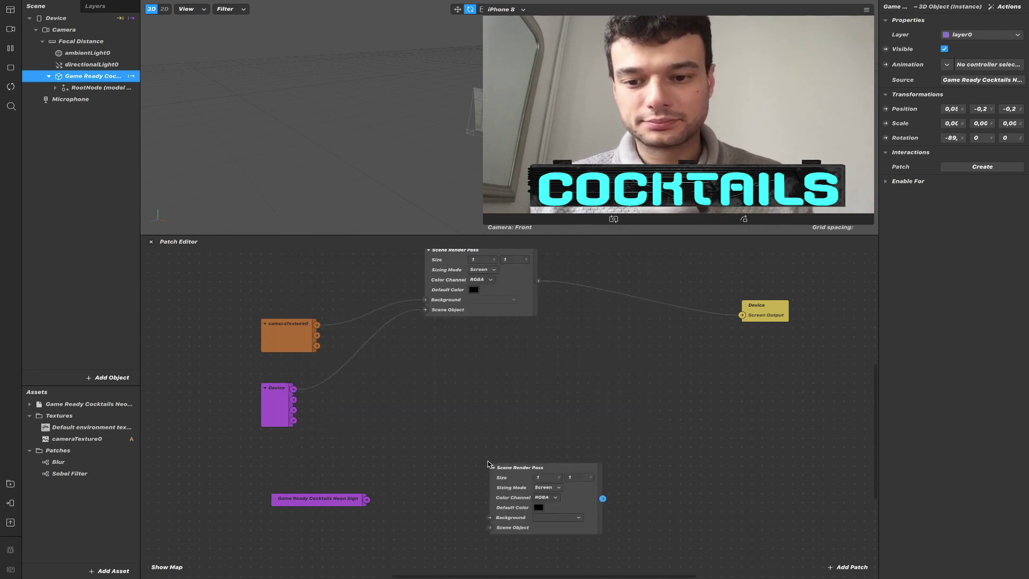
drag(497, 464, 455, 394)
Connect the neon sign to the new pass's Scene Object and its Texture to Screen Output, repositioning the Device output patch
drag(366, 499, 461, 508)
drag(547, 473, 765, 419)
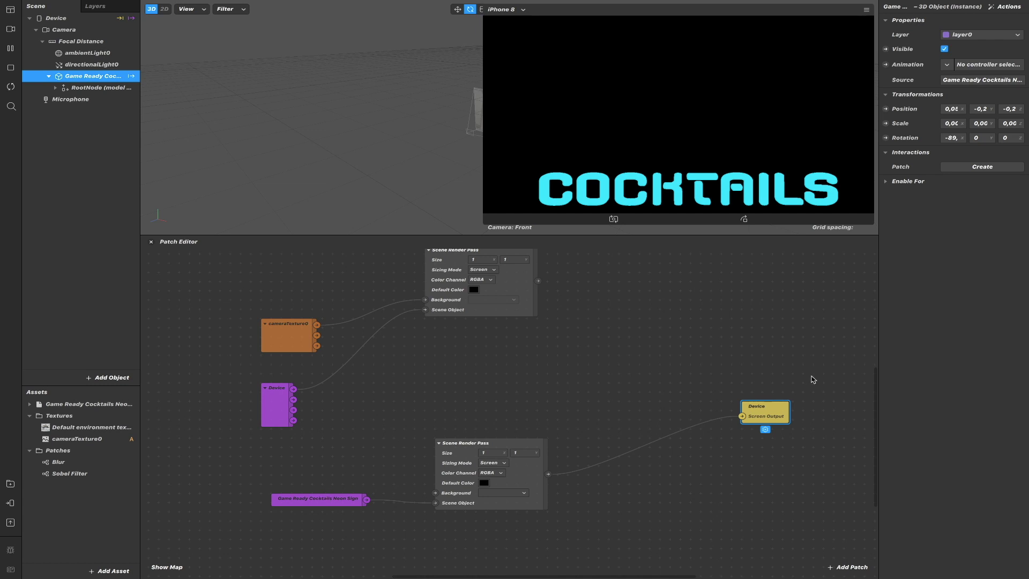
drag(779, 412, 779, 296)
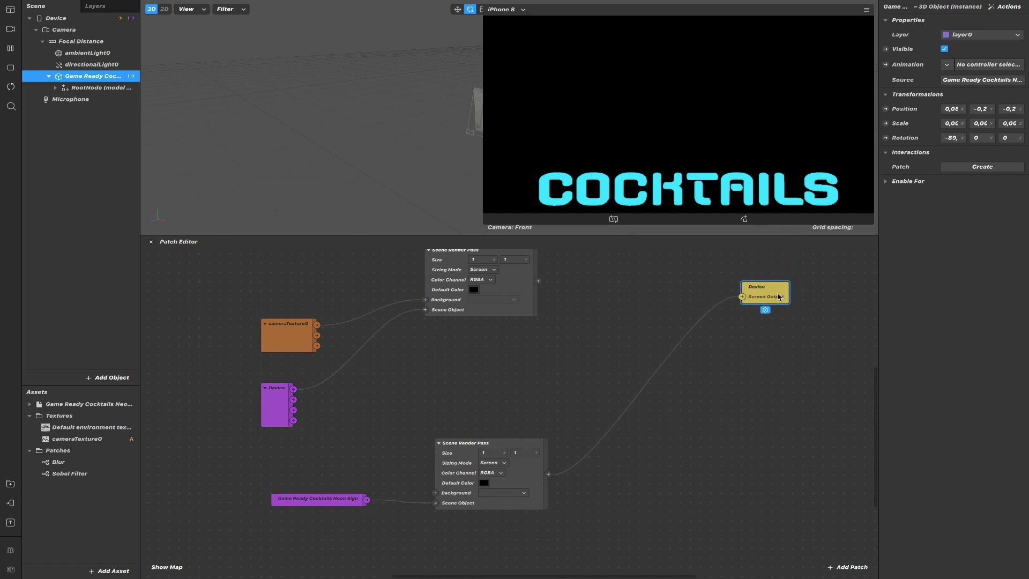
click(534, 351)
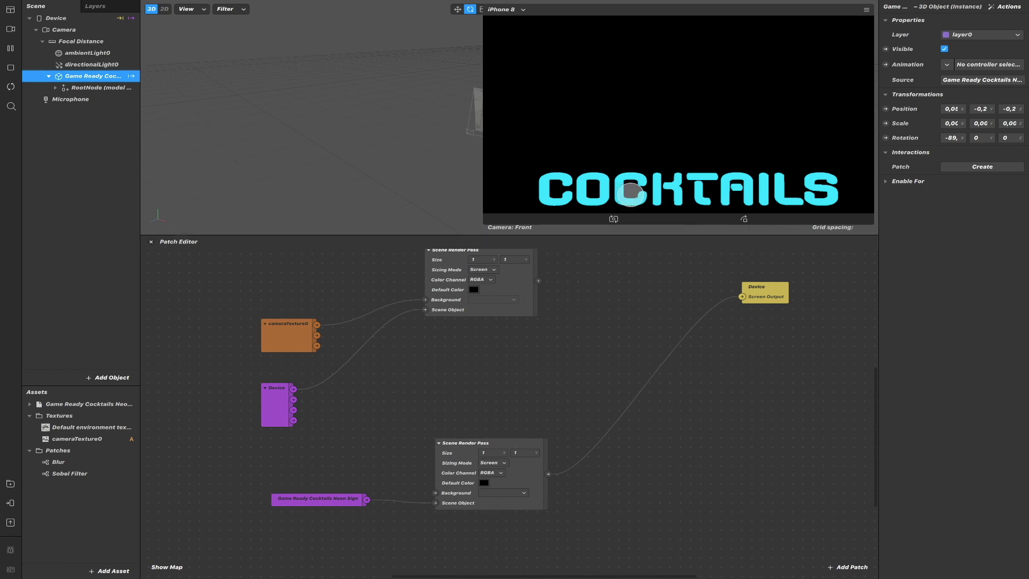
Try nesting ambientLight0 and directionalLight0 under the Game Ready Cocktails object, and undo the nesting
click(119, 53)
shift+click(119, 65)
drag(121, 54, 115, 79)
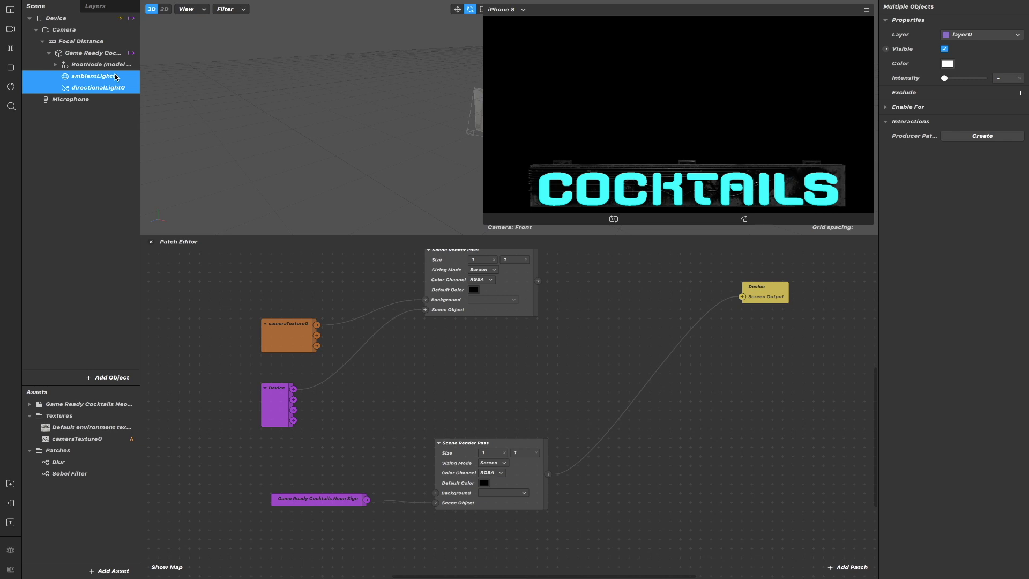
key(super+z)
click(110, 77)
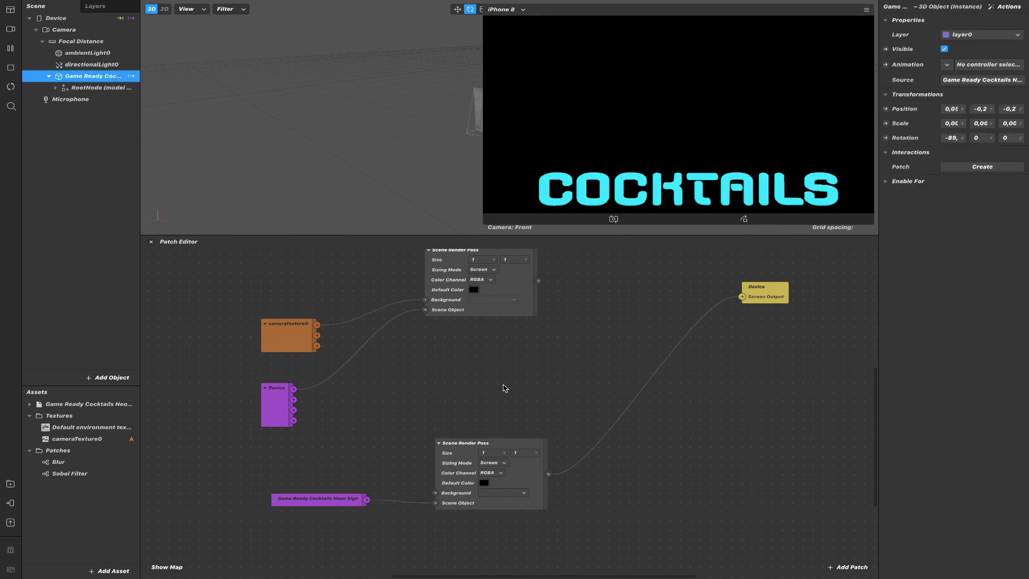
Shift the neon sign patch and its Scene Render Pass away from the Device output patch to free space between them
scroll(532, 426, down, 2)
scroll(531, 426, left, 2)
drag(376, 446, 356, 456)
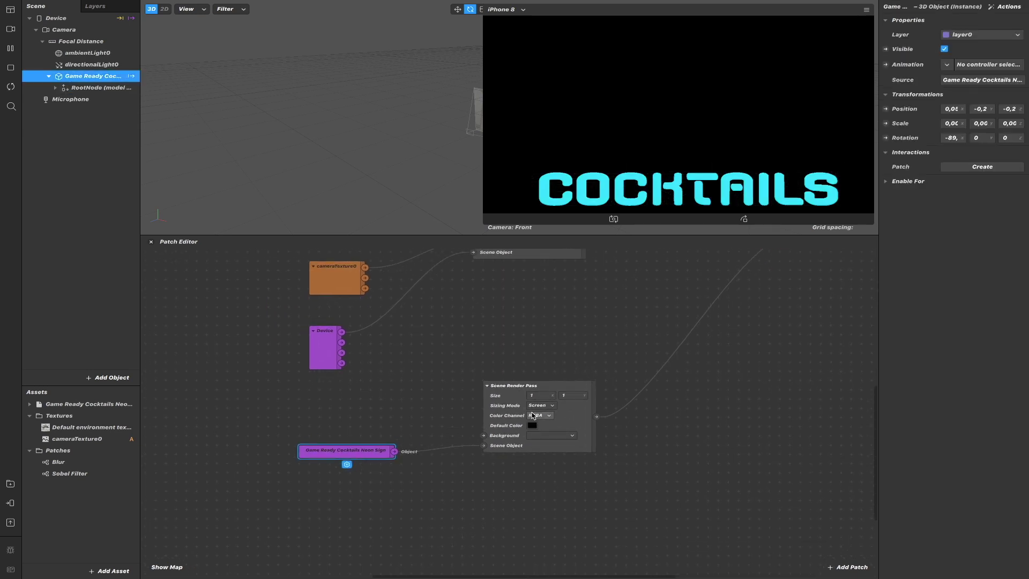
drag(512, 413, 453, 423)
click(477, 374)
scroll(489, 371, right, 3)
scroll(488, 371, up, 1)
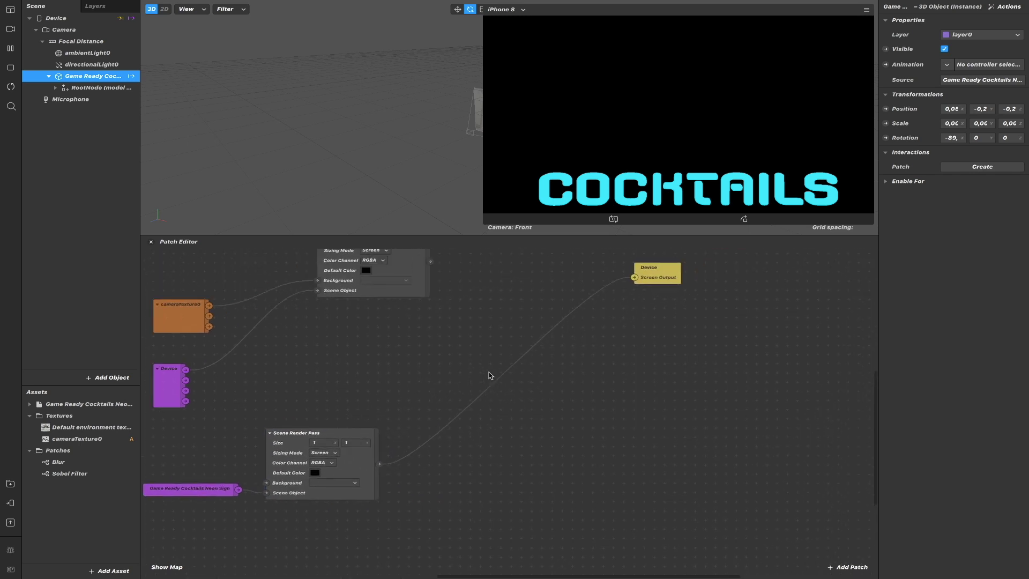
scroll(498, 408, up, 1)
scroll(498, 409, left, 2)
right_click(546, 472)
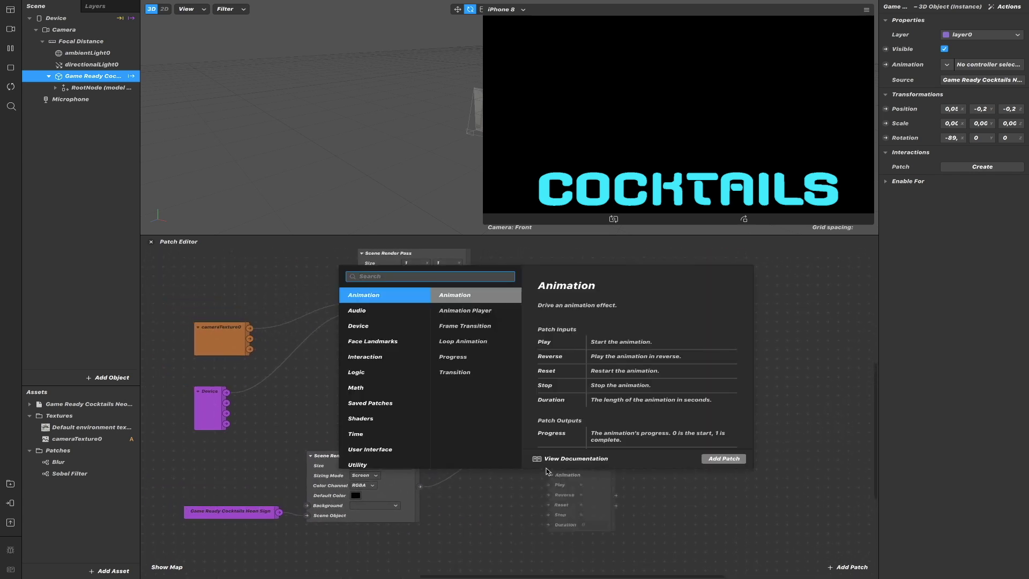
click(520, 482)
scroll(521, 482, down, 1)
scroll(521, 482, left, 1)
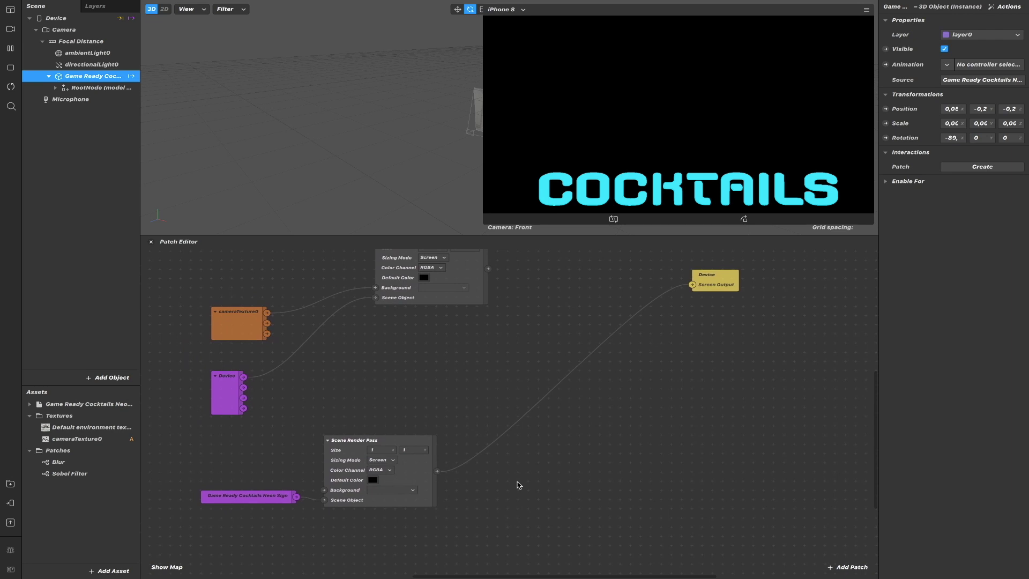
Add the Blur patch asset beside the neon sign's Scene Render Pass and set its first Step value to 2
click(70, 463)
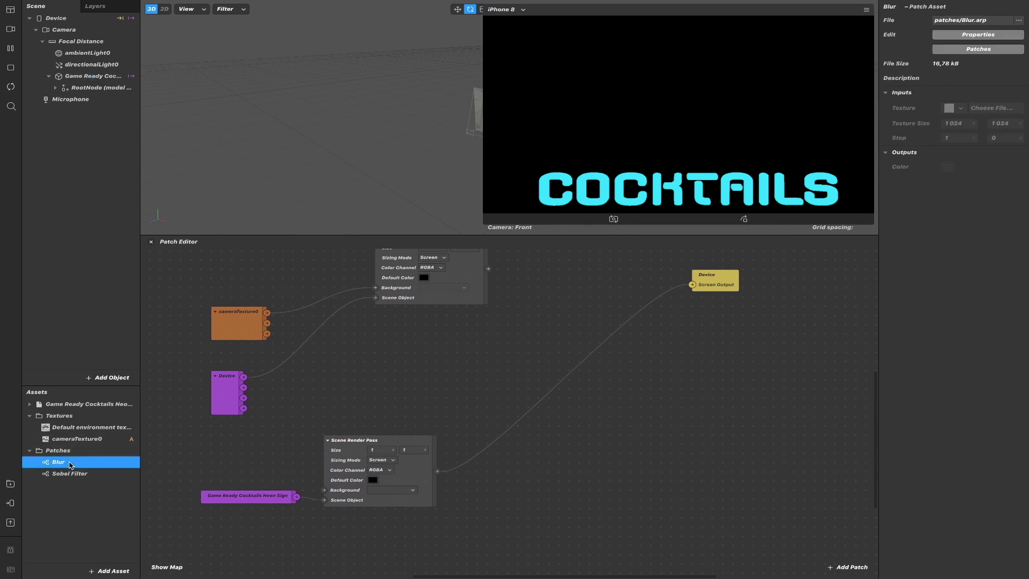
drag(74, 466, 549, 478)
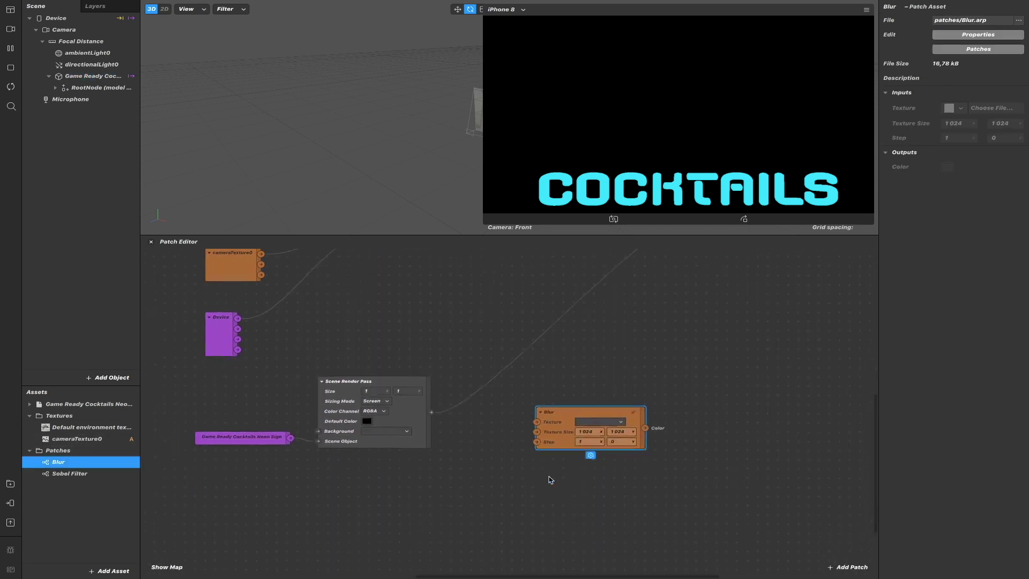
drag(551, 409, 524, 410)
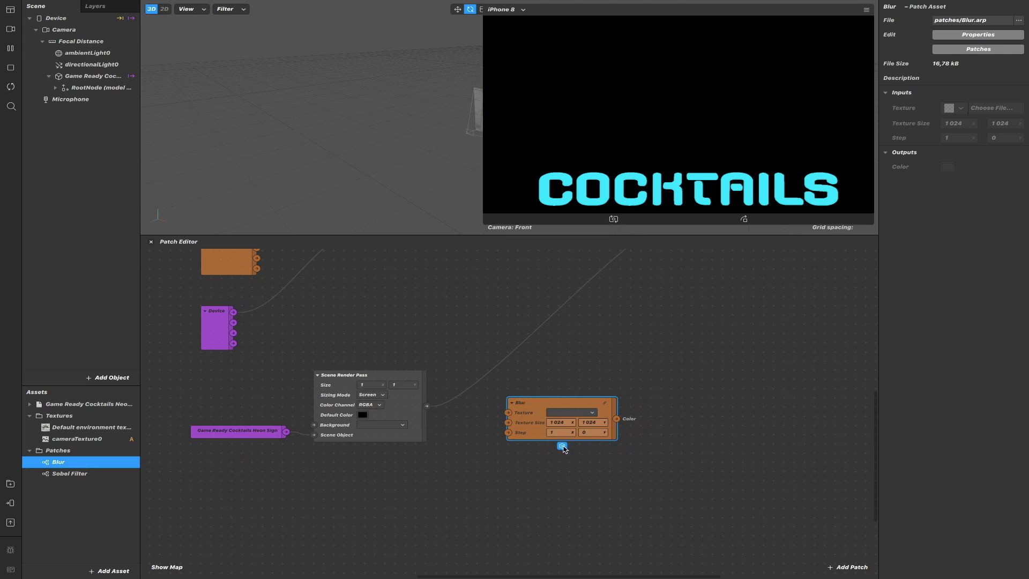
click(563, 446)
click(561, 431)
text(2)
click(622, 362)
Duplicate the Blur patch, place the copy beyond the original, and set its Step to 0 and 2
click(586, 398)
key(super+d)
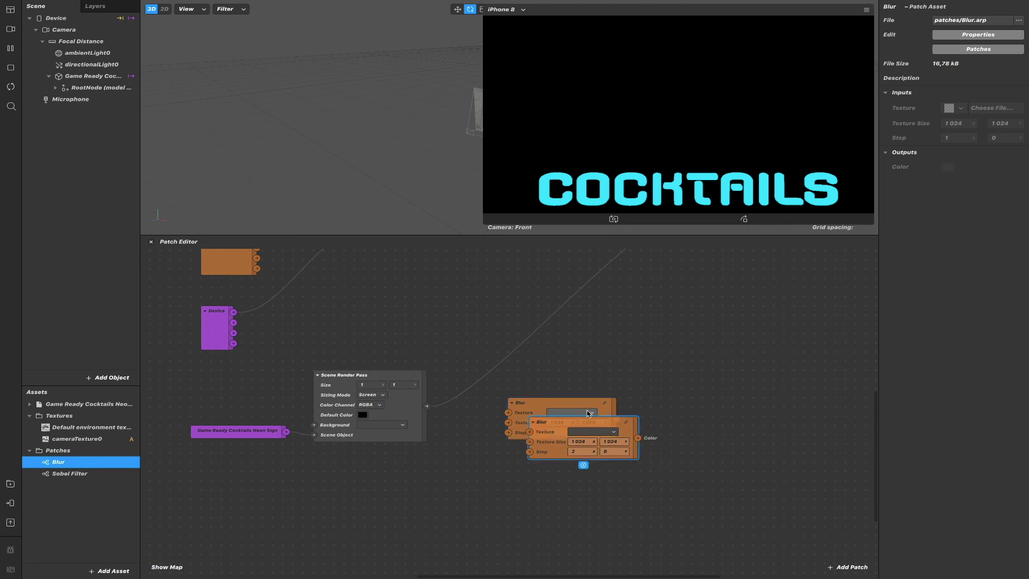
drag(603, 423, 826, 389)
click(796, 414)
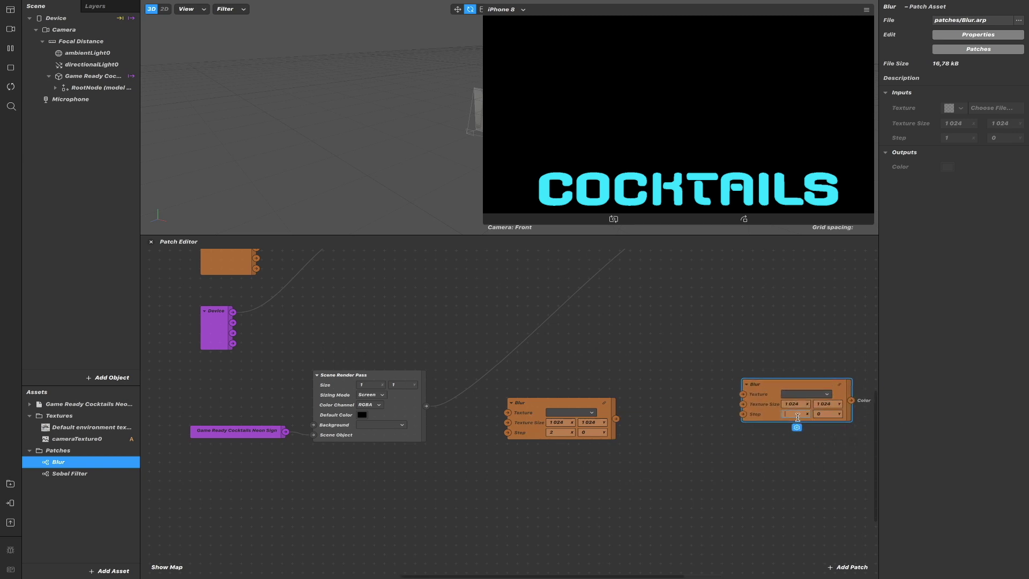
click(833, 414)
text(2)
click(699, 368)
Multiply the Device's Screen Size by 0.25 with a Multiply patch and feed its output into both Blur patches' Texture Size
scroll(698, 367, down, 1)
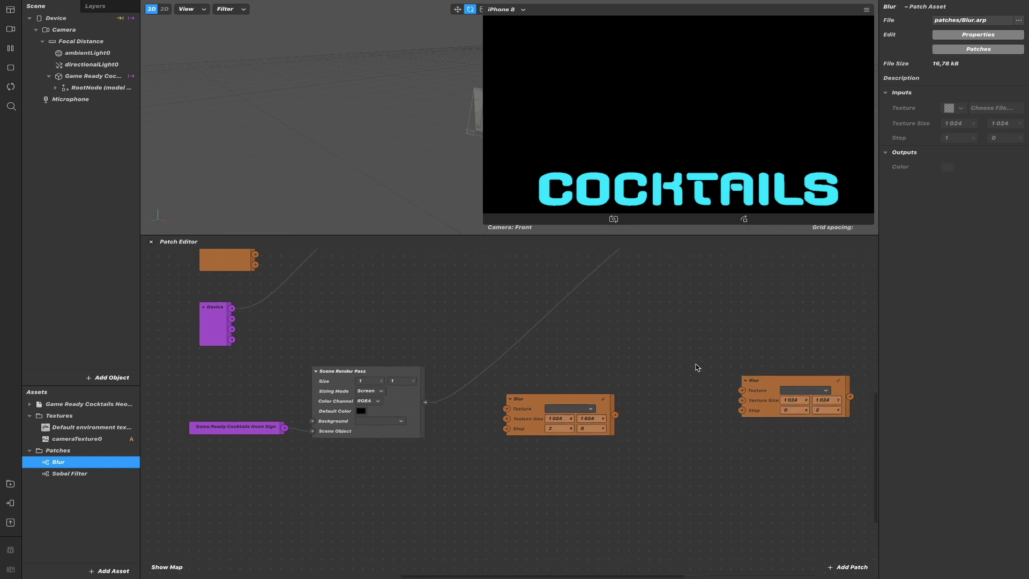
right_click(329, 457)
text(mul)
key(Return)
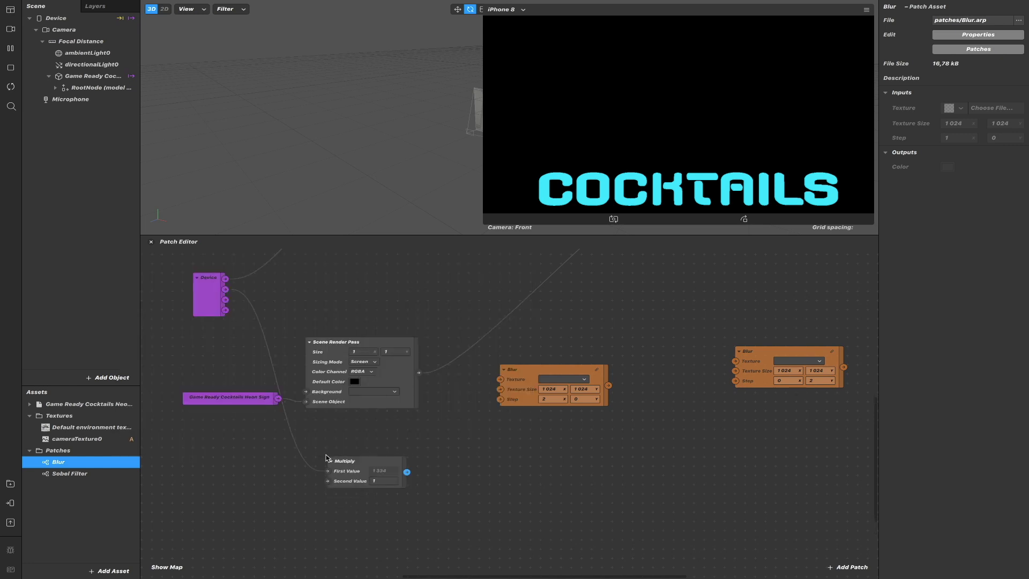
click(383, 480)
text(0.25)
key(Return)
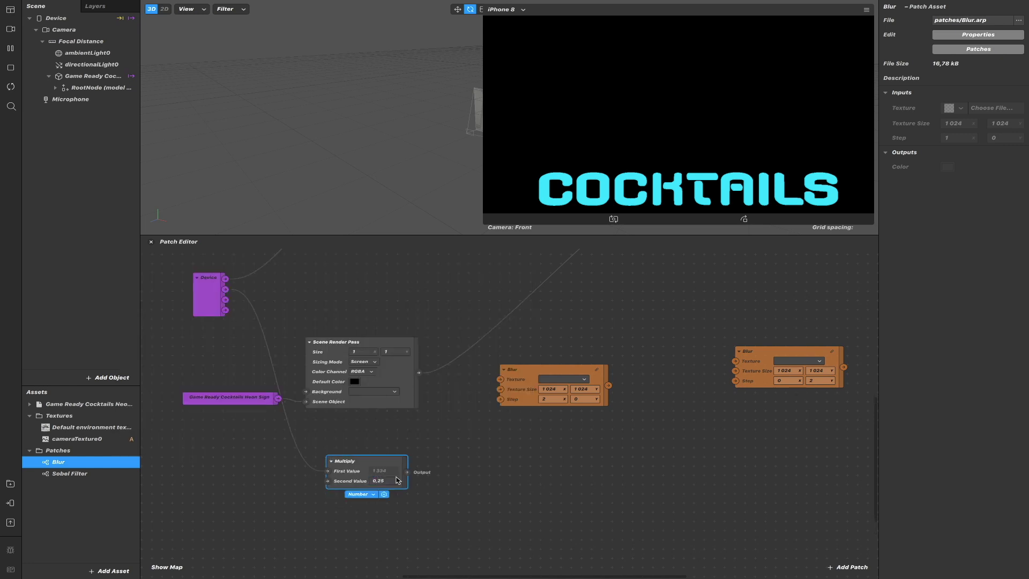
drag(408, 472, 735, 371)
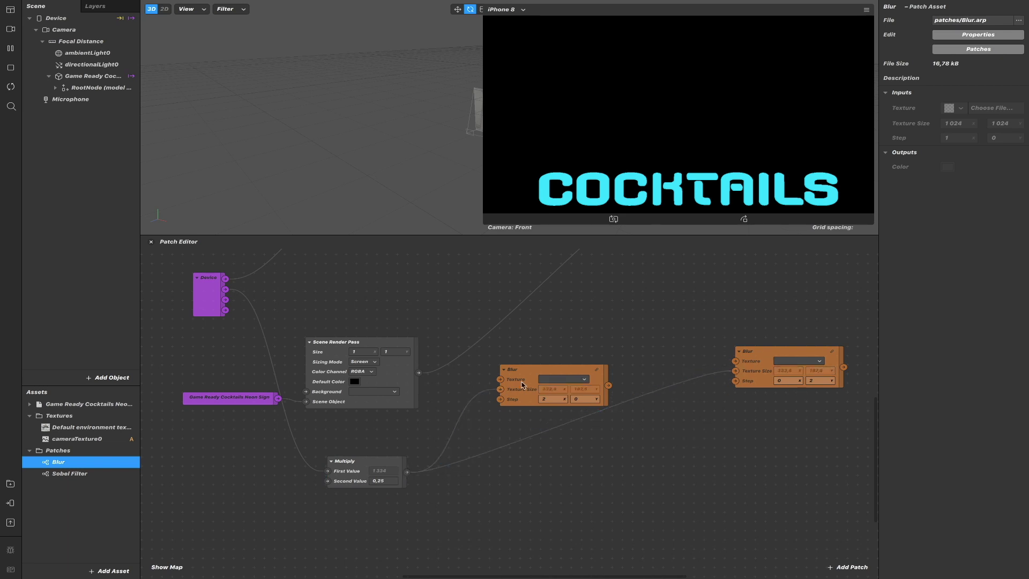
Set the Size of the neon sign's Scene Render Pass to 0.125 by 0.125
click(362, 349)
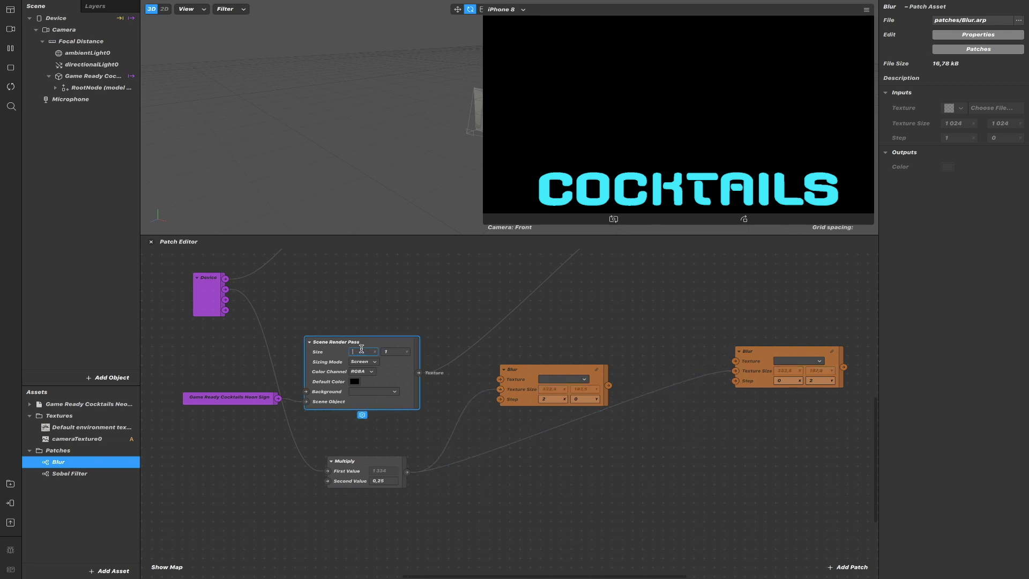
text(0.125)
click(392, 349)
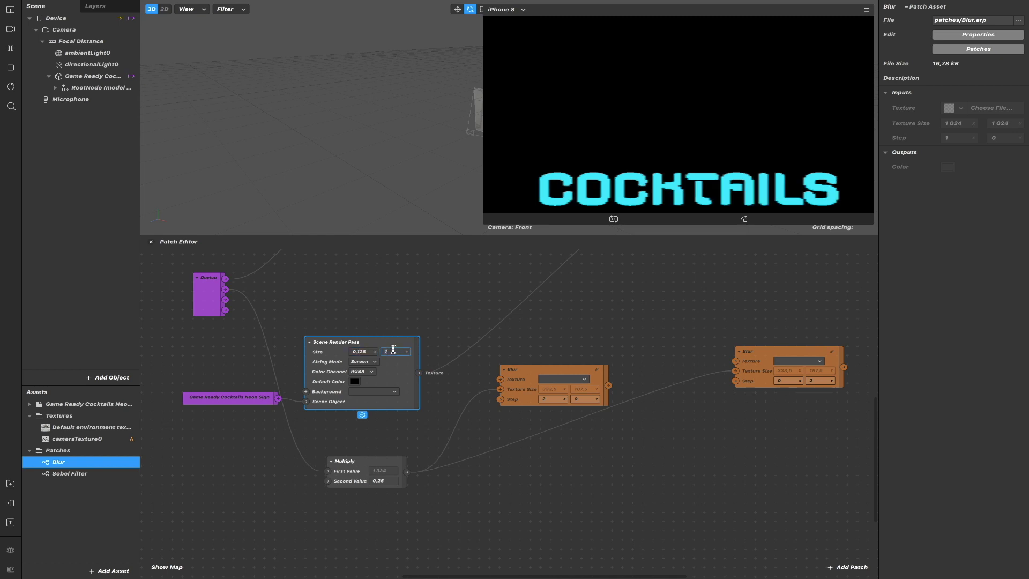
text(0.125)
key(Return)
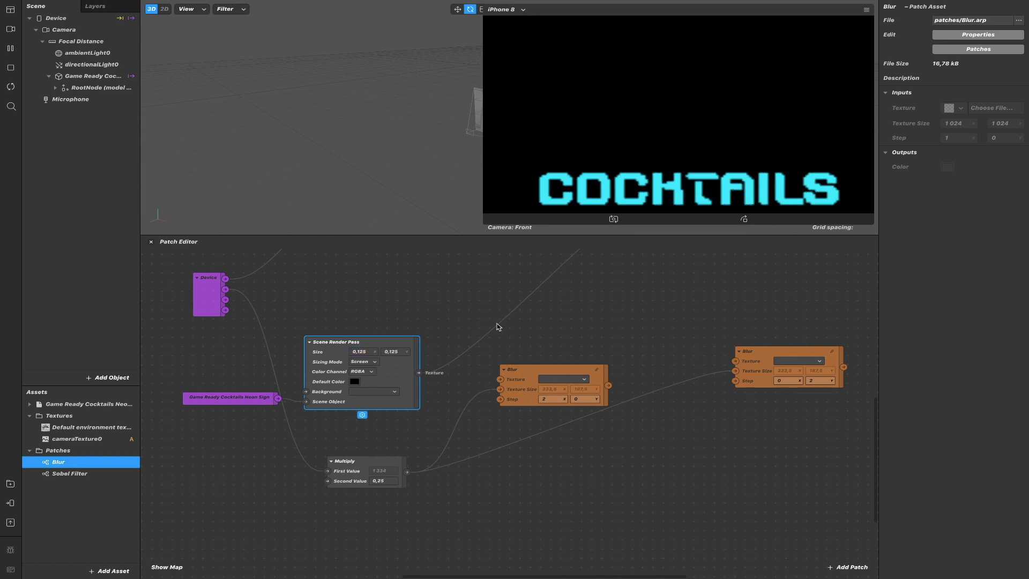
Feed the neon sign's Scene Render Pass texture into the first Blur patch's Texture input
scroll(497, 326, up, 5)
scroll(496, 325, right, 5)
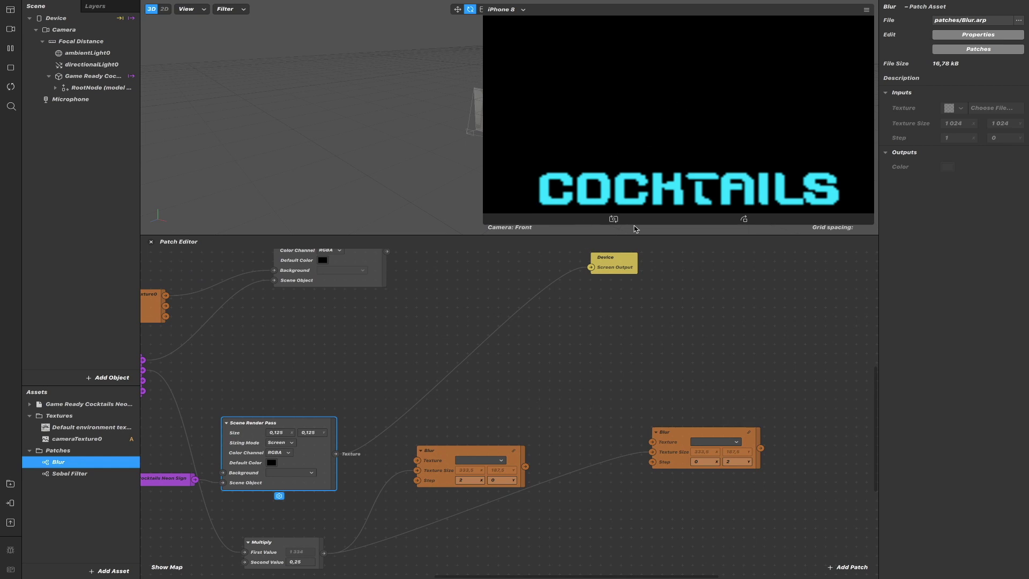
drag(336, 454, 448, 438)
Add a Shader Render Pass patch and make room for it between the two Blur patches
double_click(564, 427)
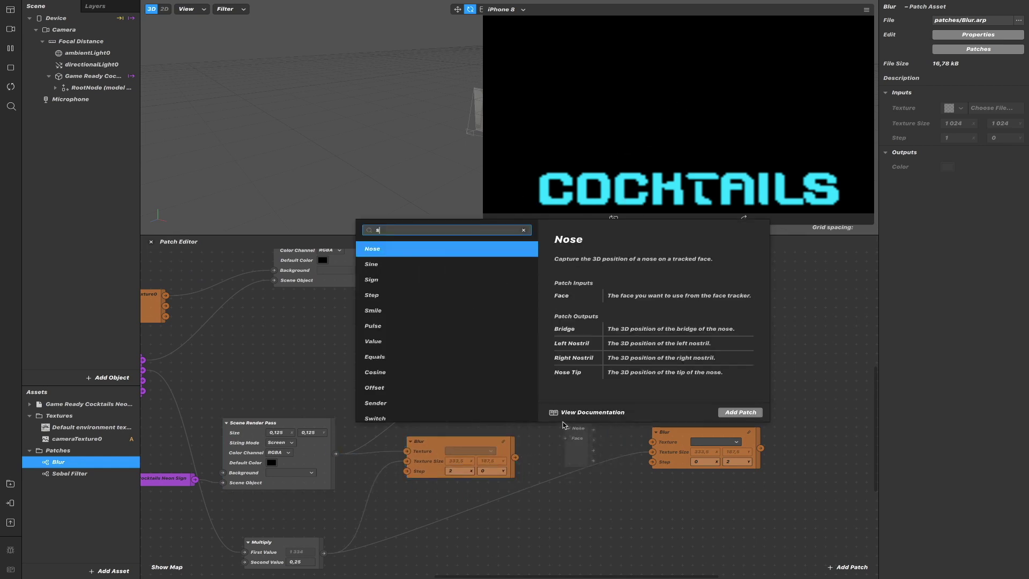
text(sha)
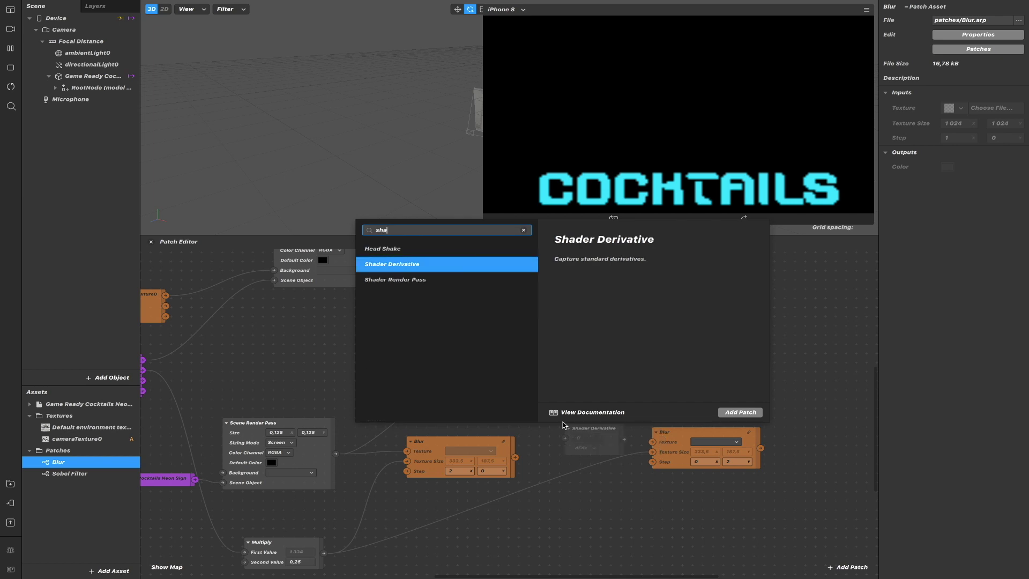
key(Down)
key(Return)
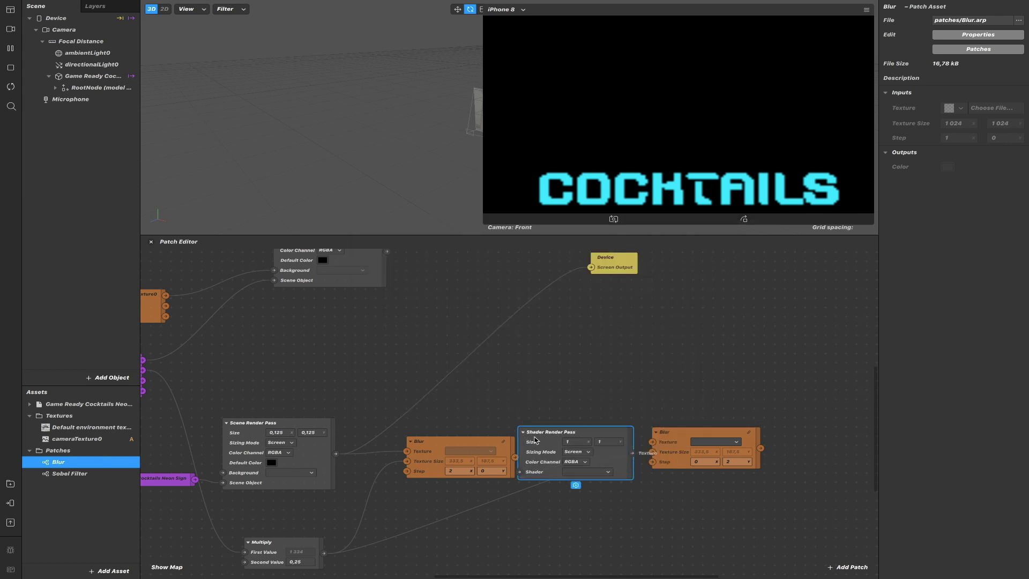
drag(693, 438, 730, 438)
drag(611, 439, 640, 420)
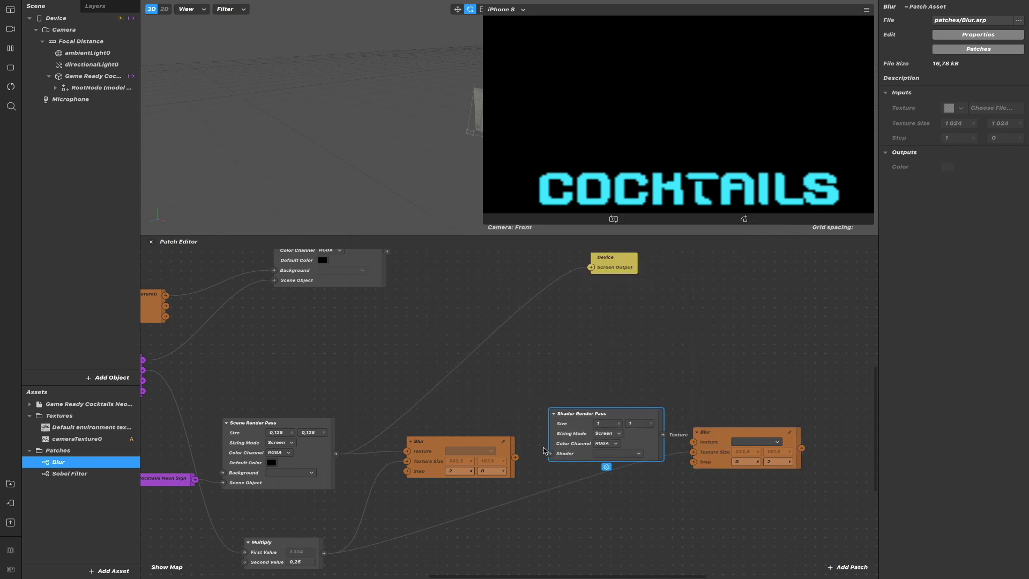
Wire the Shader Render Pass from the first Blur's output to the second Blur's Texture and set its Size to 0.125 by 0.125
drag(517, 457, 550, 453)
drag(664, 436, 693, 441)
click(605, 424)
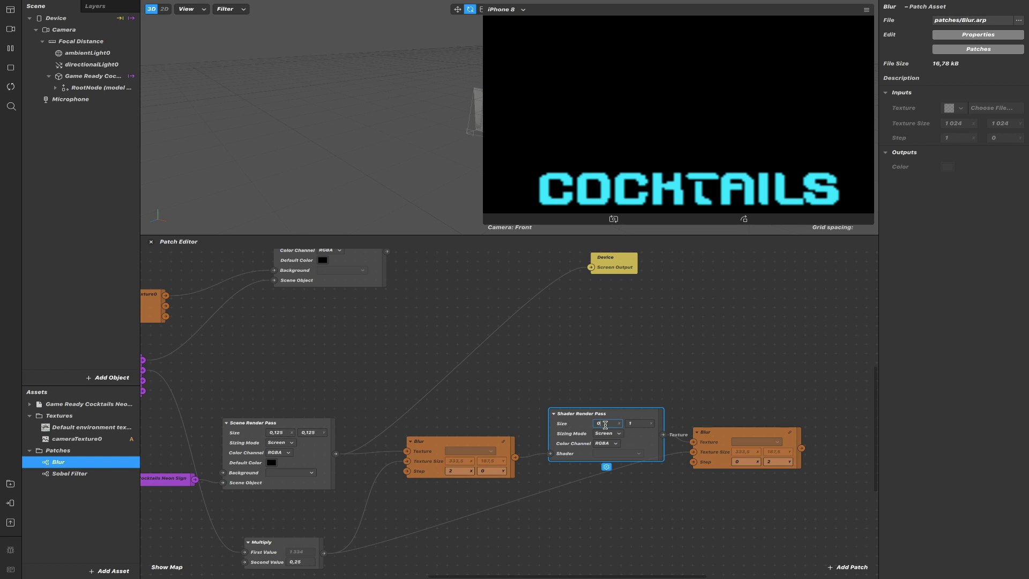
text(0.125)
click(640, 422)
text(0.125)
key(Return)
Move the Device output patch beside the second Blur and feed the Blur's output into Screen Output
scroll(721, 376, right, 5)
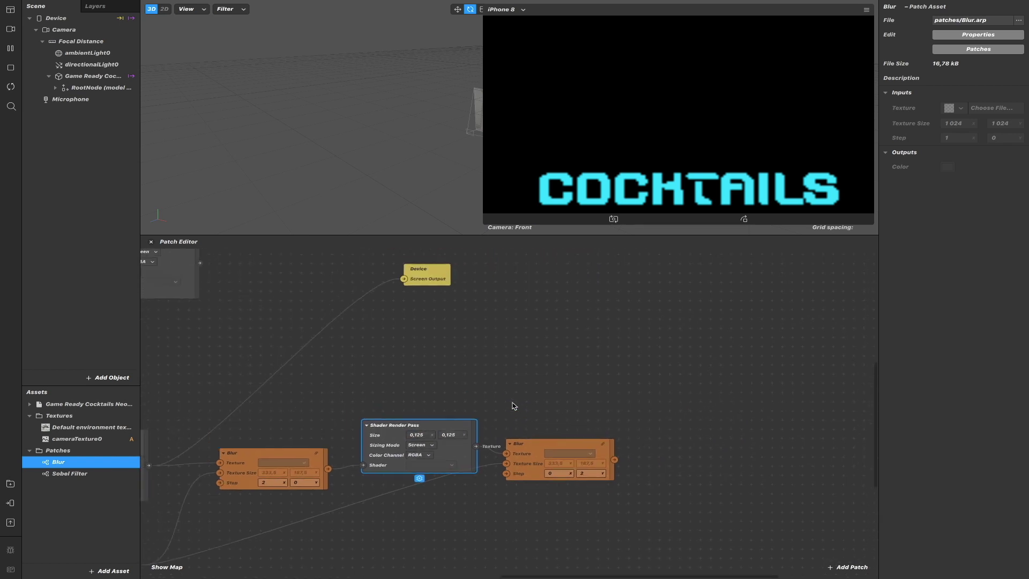
drag(443, 289, 697, 464)
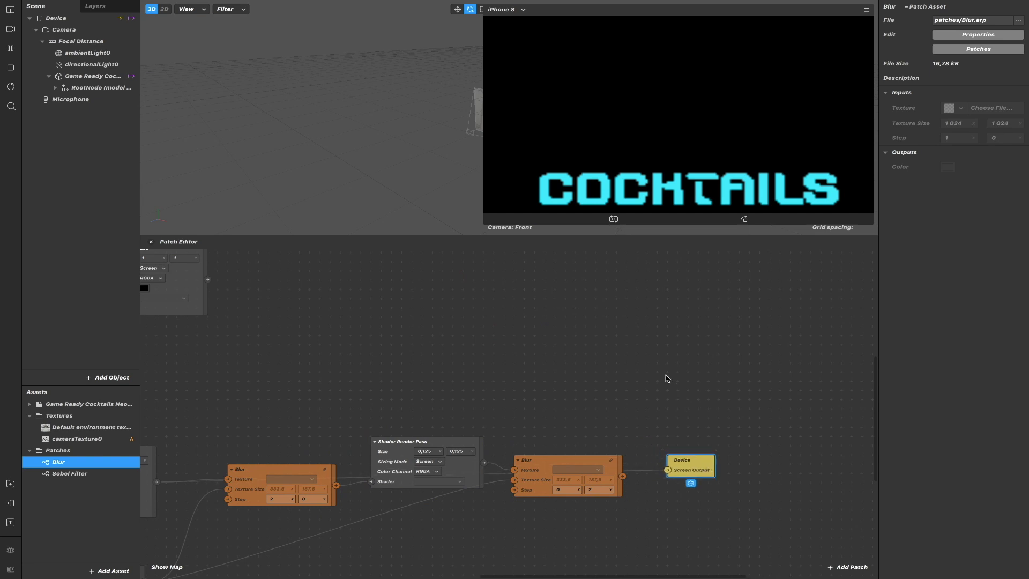
scroll(666, 376, down, 4)
drag(665, 418, 753, 411)
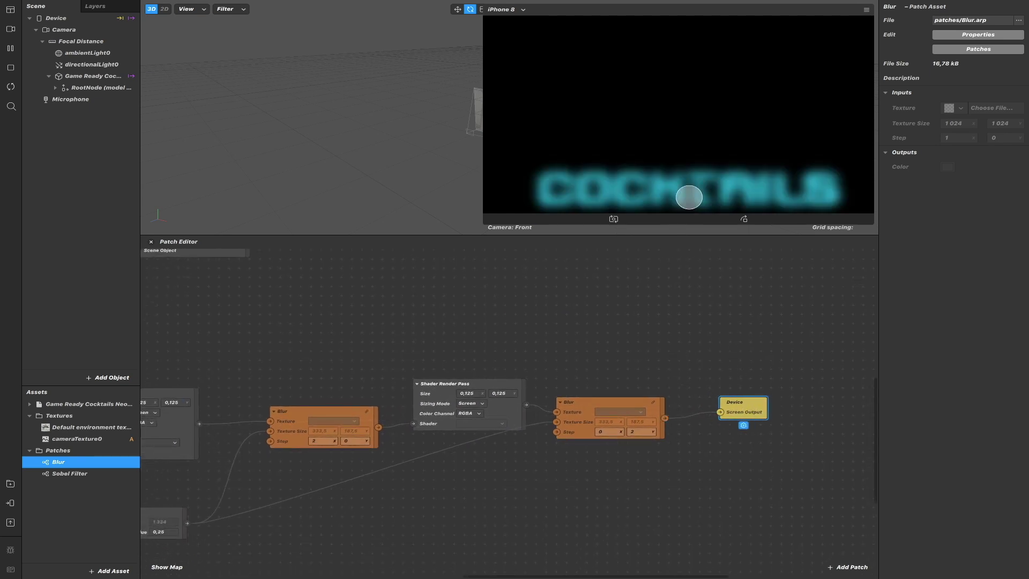
Shift the Device output patch away from the second Blur and add a Multiply patch of type Vector 4 there
scroll(657, 325, down, 2)
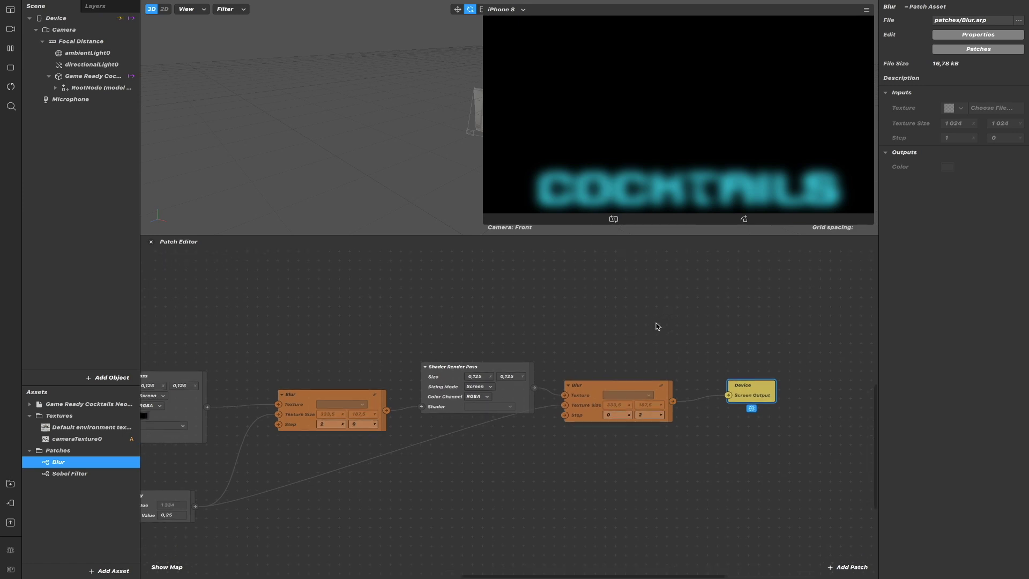
scroll(657, 326, up, 1)
scroll(657, 326, left, 3)
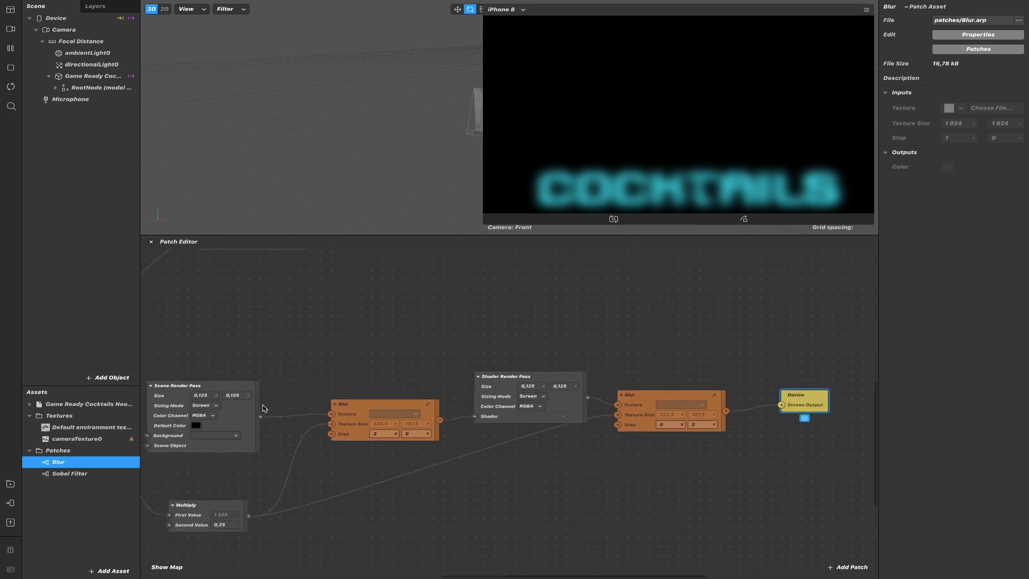
scroll(317, 357, right, 10)
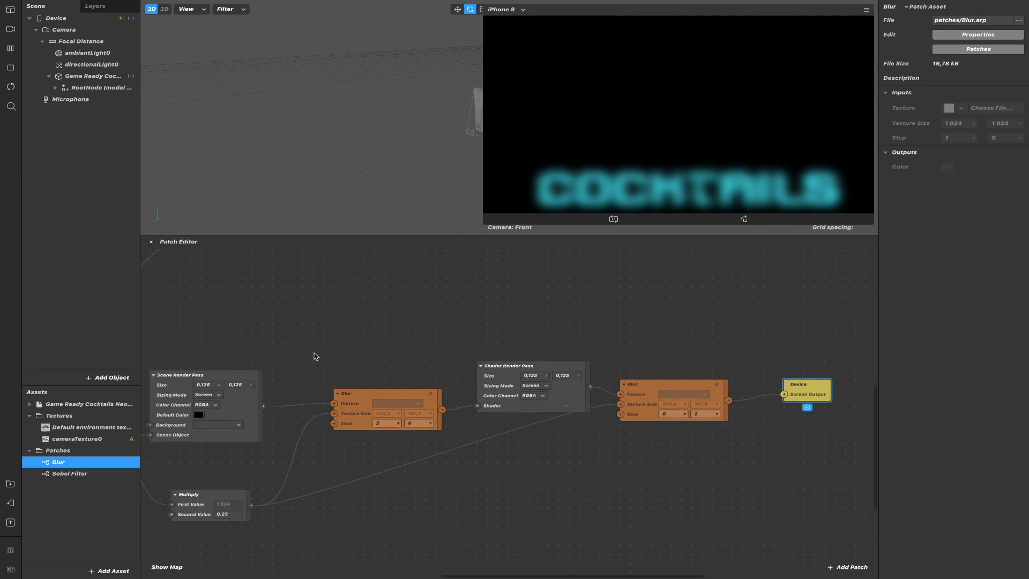
drag(633, 405, 725, 405)
double_click(658, 391)
text(mul)
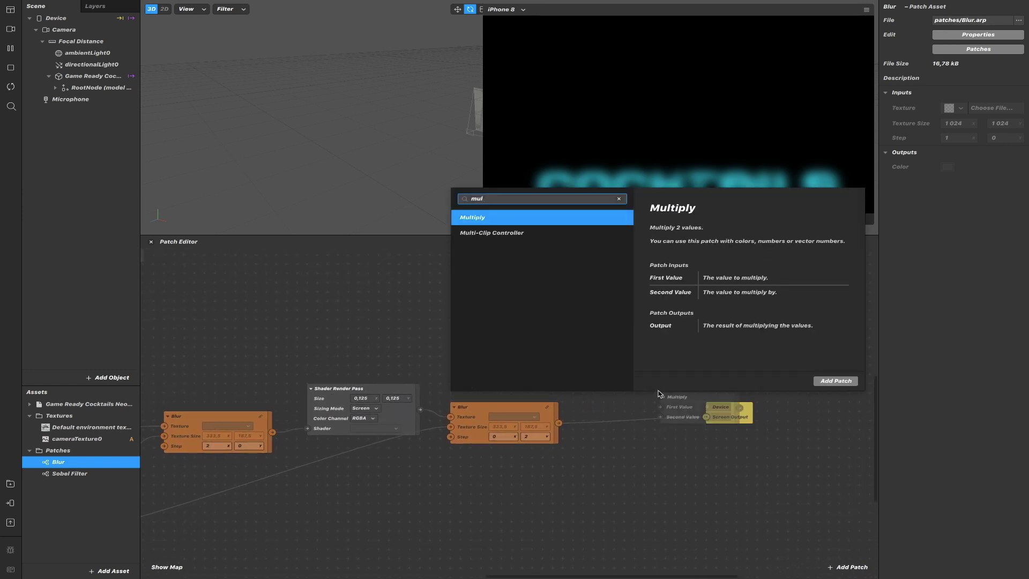
key(Return)
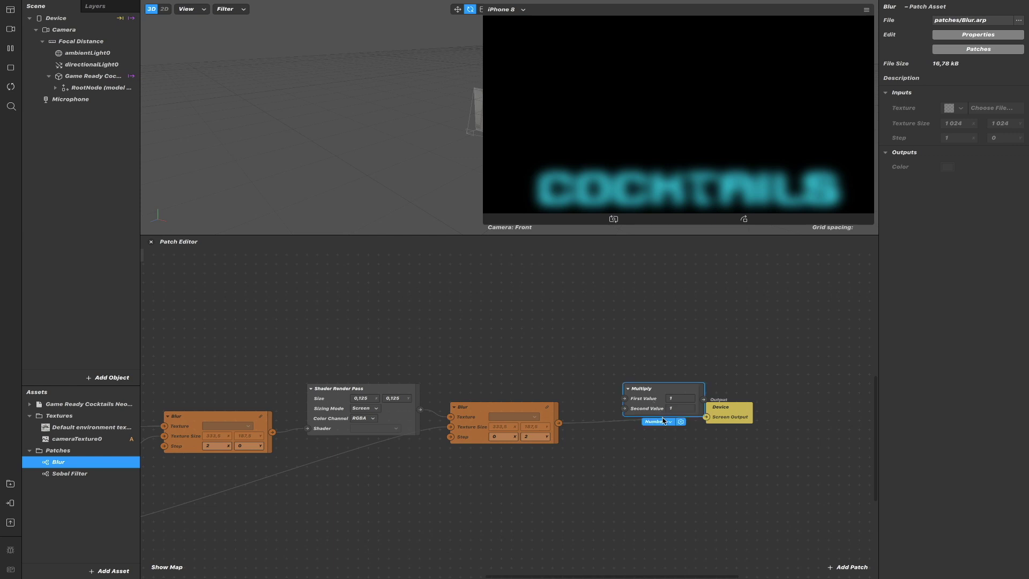
click(663, 419)
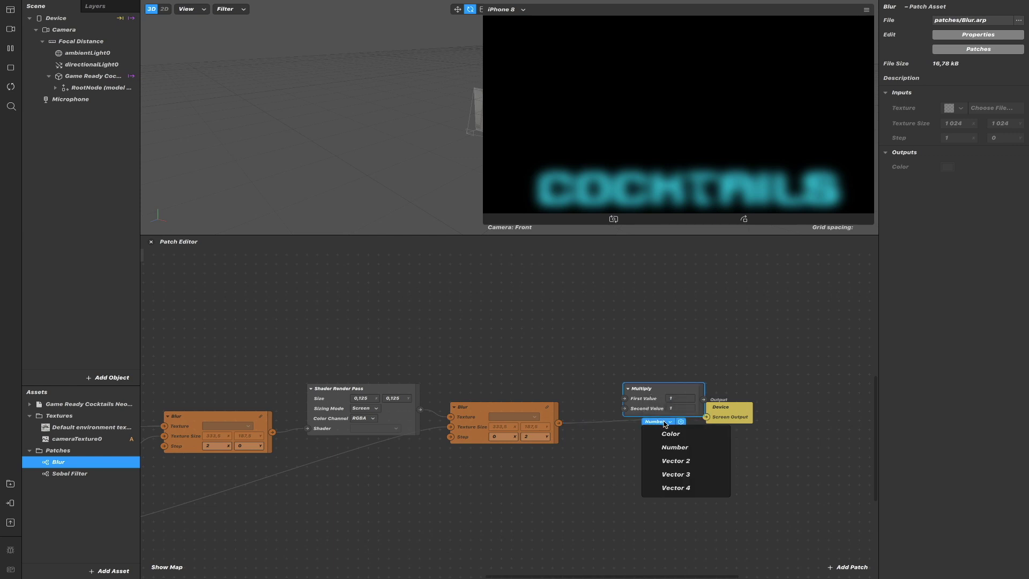
click(686, 488)
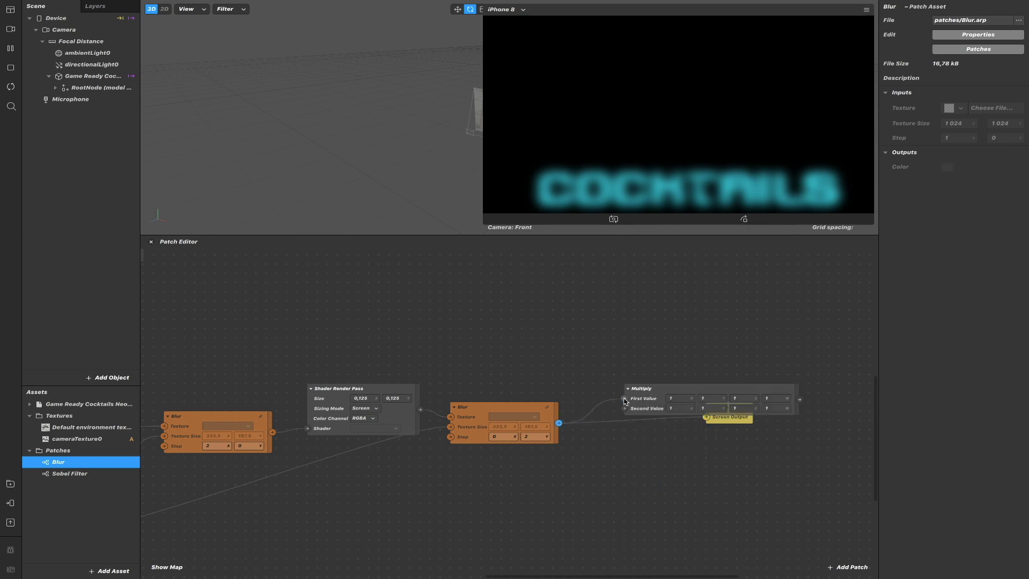
Feed the second Blur into the Multiply patch's First Value and set its Second Value to 2, 2, 2, 1
drag(631, 400, 630, 399)
click(678, 408)
text(2)
click(715, 408)
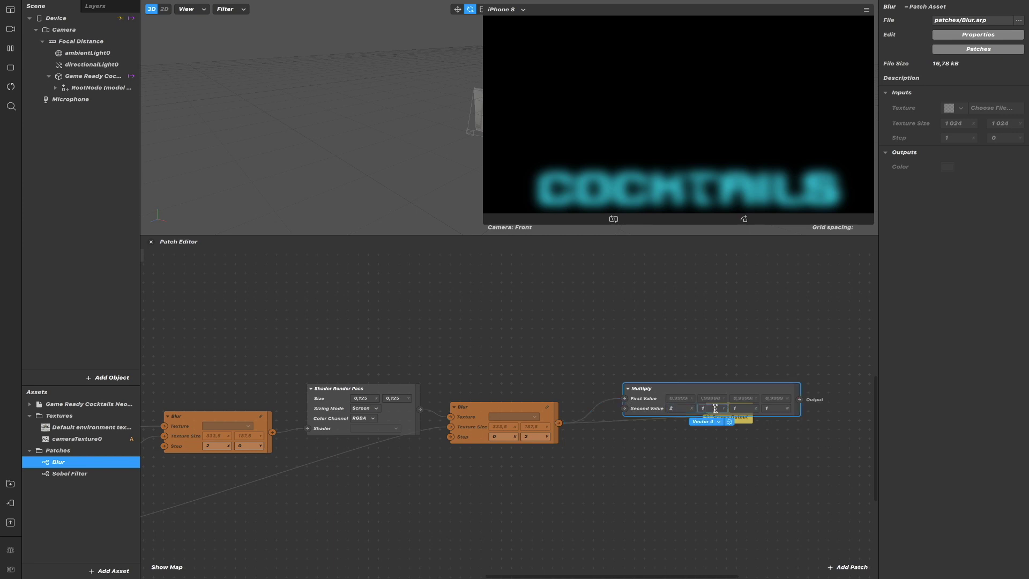
click(743, 409)
Connect the Vector 4 Multiply output to the Device's Screen Output and place the Device output patch above the blur chain
drag(729, 419, 820, 409)
drag(831, 404, 608, 295)
scroll(520, 327, up, 3)
scroll(520, 327, left, 2)
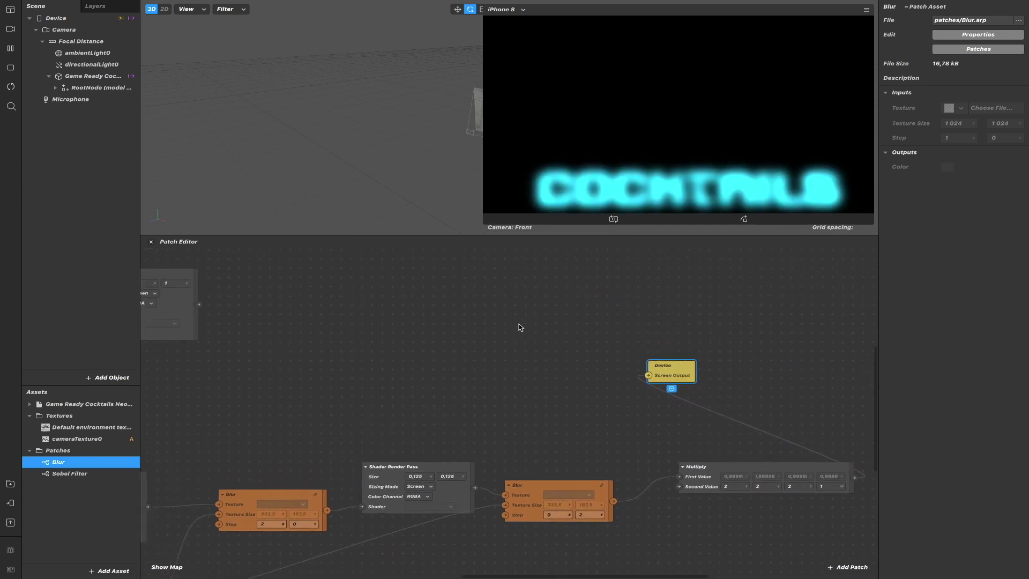
scroll(518, 328, down, 3)
drag(692, 357, 617, 312)
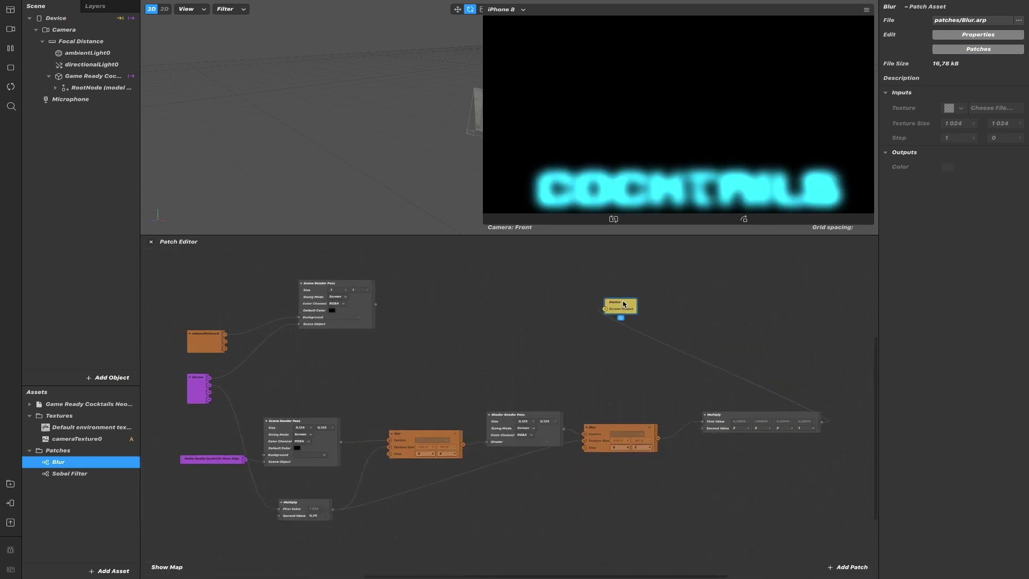
Move the Vector 4 Multiply patch closer to the second Blur patch
click(584, 347)
scroll(585, 345, left, 3)
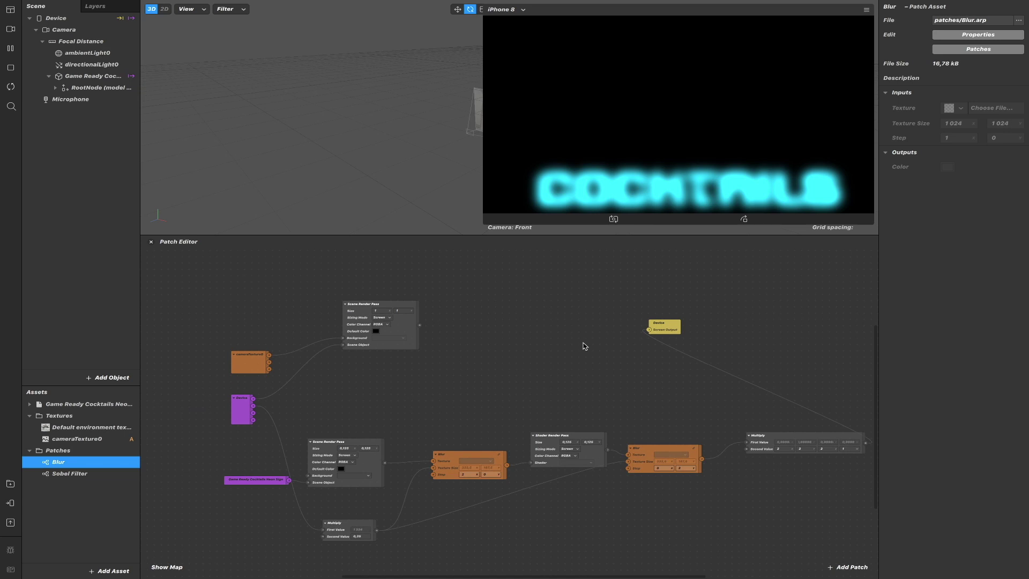
scroll(723, 405, right, 5)
click(620, 457)
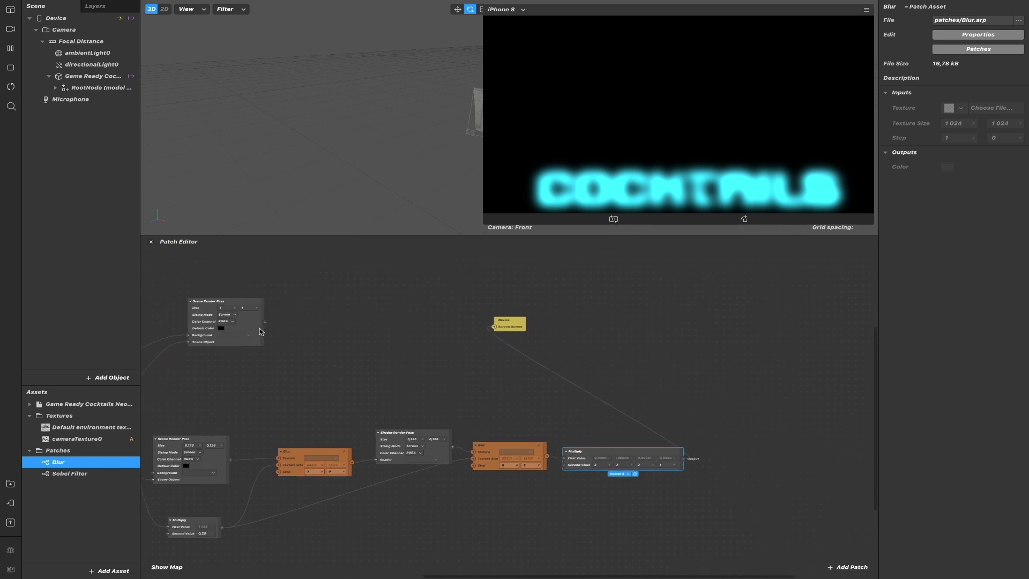
Add an Add patch beside the camera feed's Scene Render Pass and connect that pass to its First Value
scroll(266, 334, left, 9)
scroll(266, 334, up, 2)
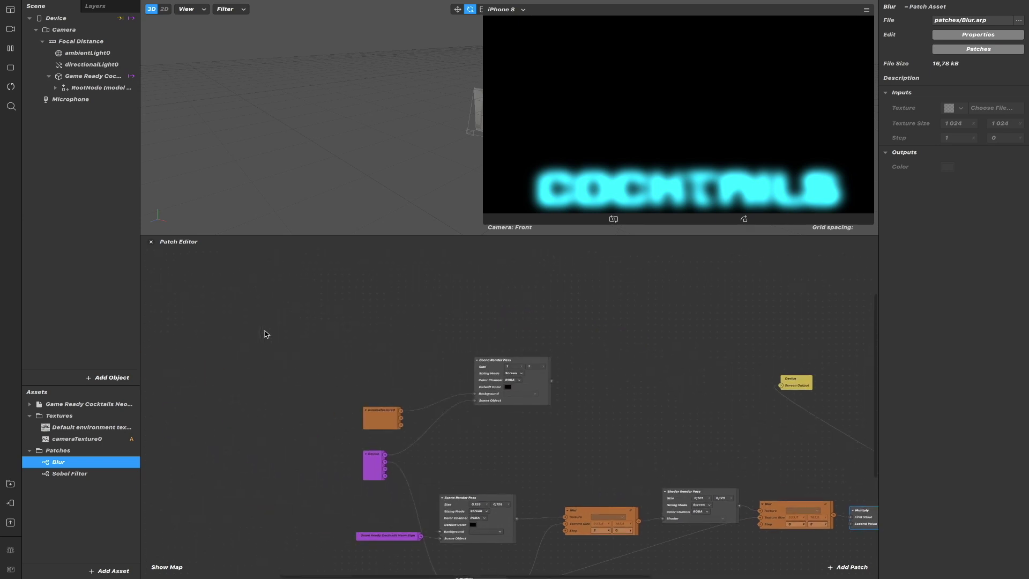
double_click(622, 386)
text(add)
key(Return)
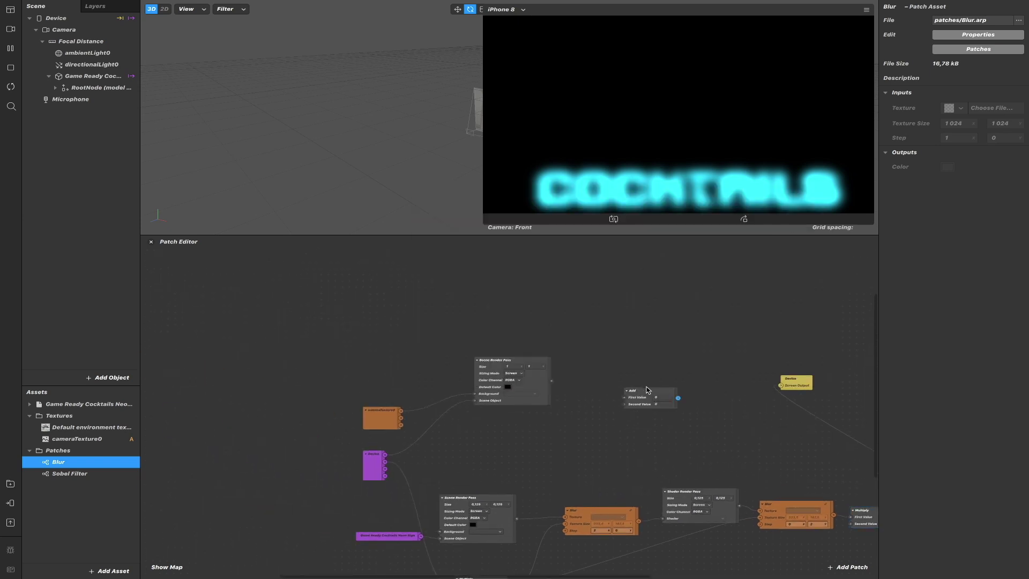
drag(649, 388, 697, 366)
click(548, 387)
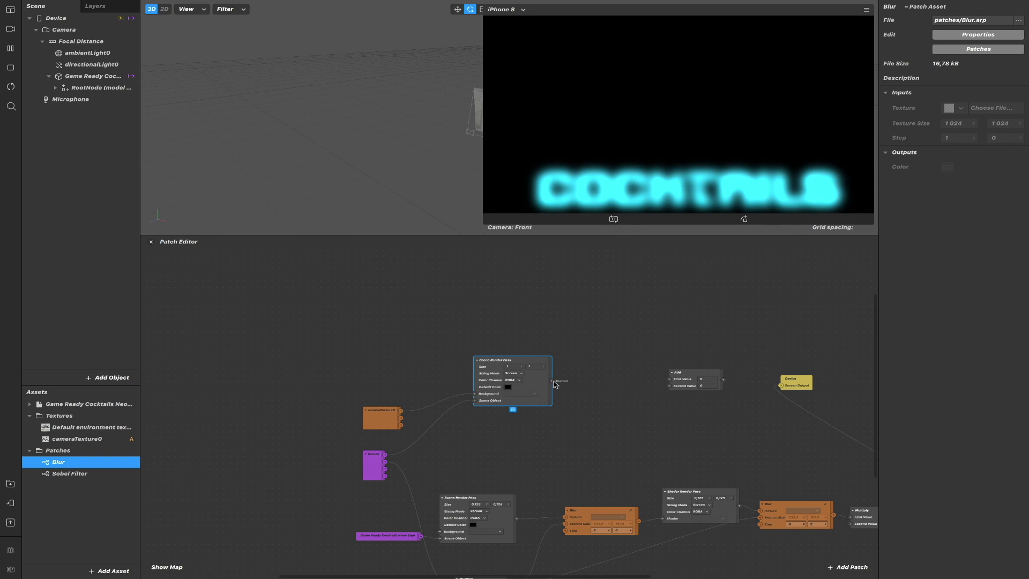
drag(552, 381, 670, 380)
Move the Add patch and the Device output patch past the end of the blur chain
scroll(752, 386, right, 5)
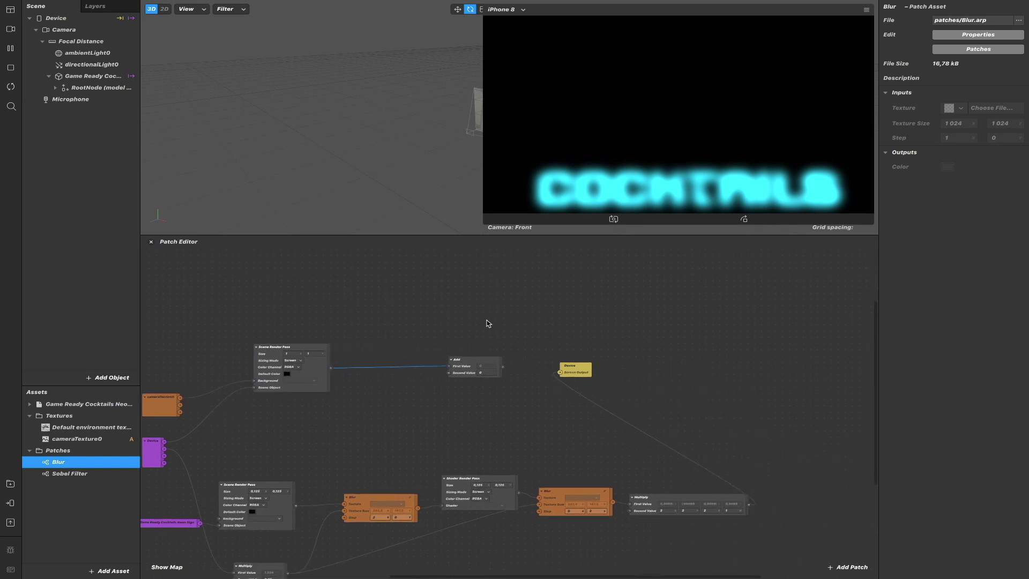
drag(472, 323, 778, 406)
scroll(779, 410, down, 3)
scroll(779, 410, right, 5)
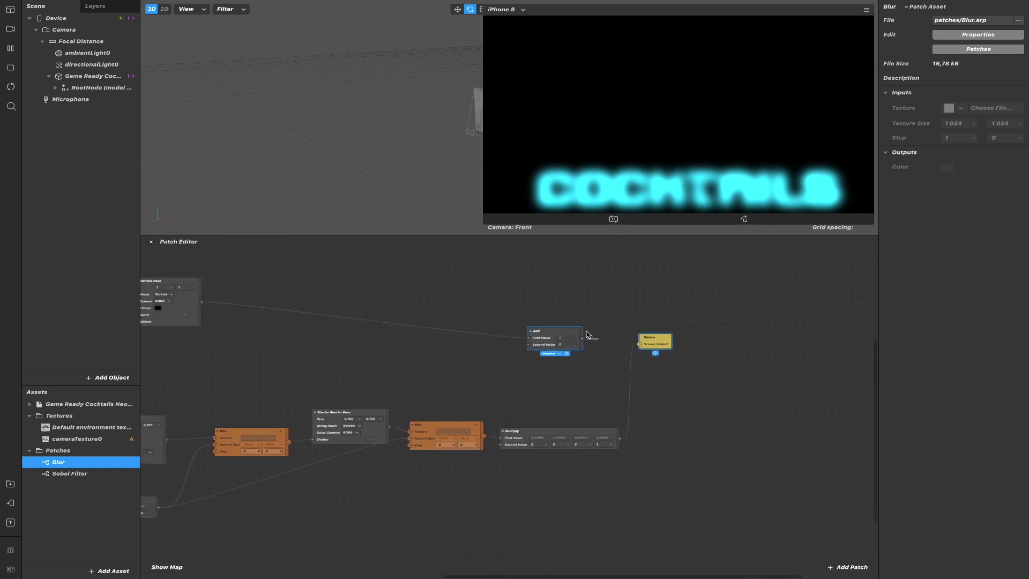
drag(573, 334, 719, 385)
Feed the Vector 4 Multiply output into the Add patch's Second Value and the Add output into Screen Output
click(609, 419)
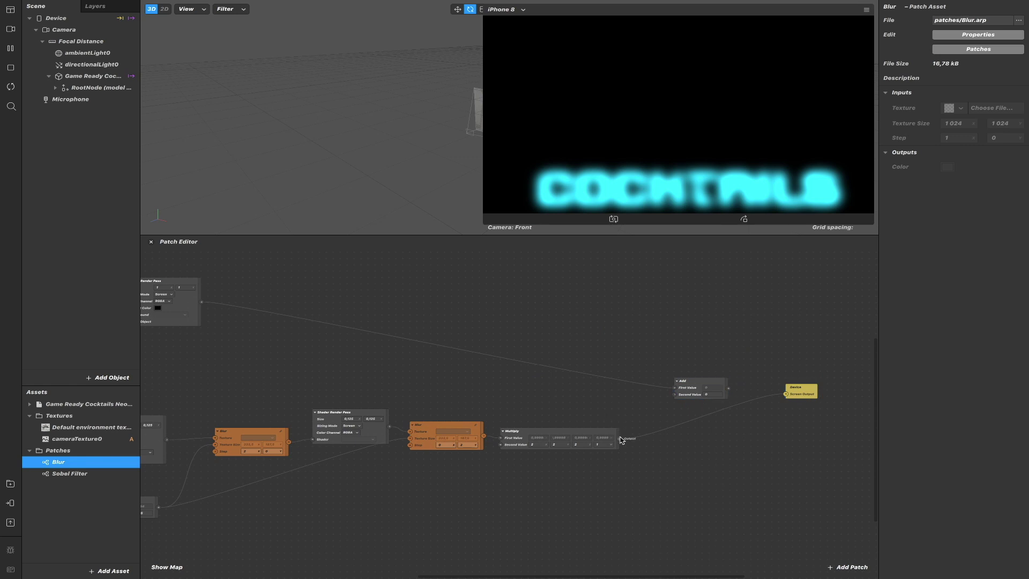
drag(620, 439, 674, 395)
drag(789, 396, 794, 378)
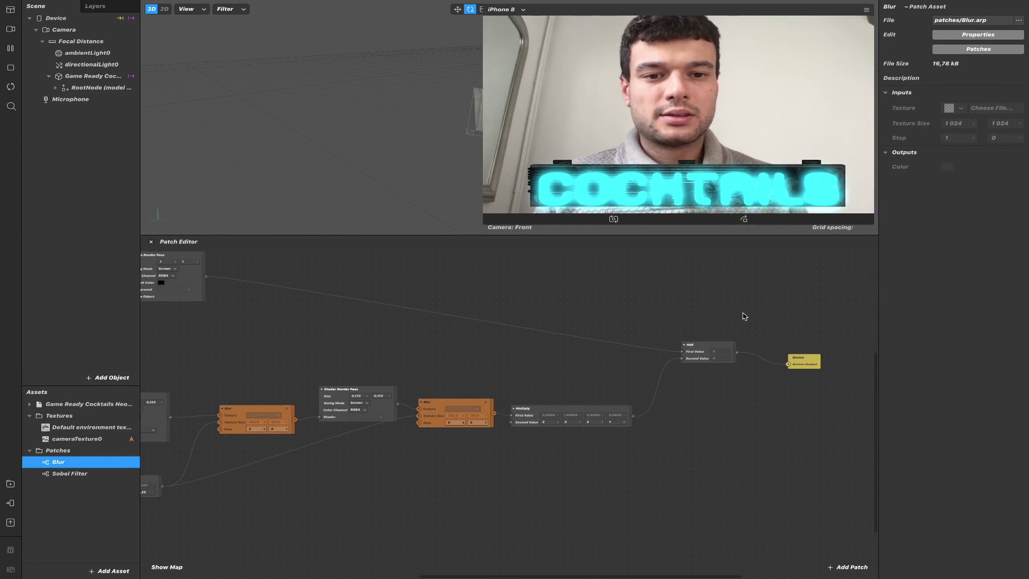
Add a Delay Frame patch and place it above the link between the main Scene Render Pass and the Add patch
right_click(546, 304)
text(delay)
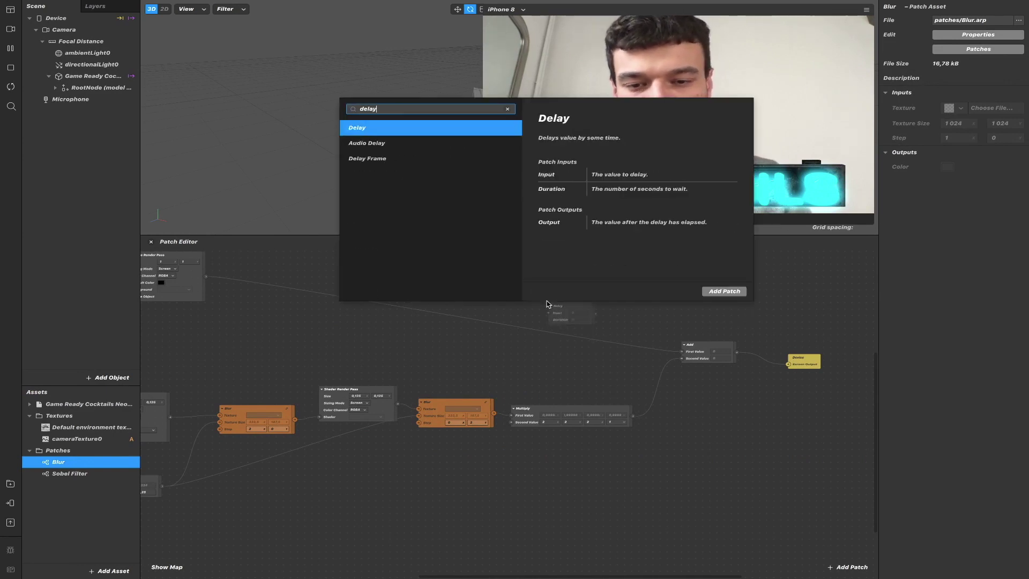
key(Down)
key(Down)
key(Return)
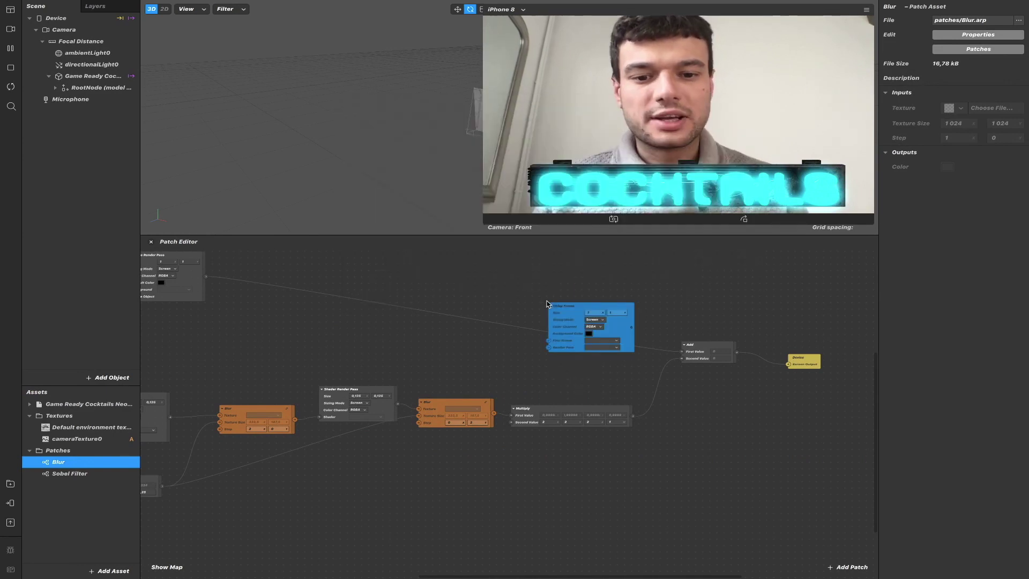
drag(533, 310, 449, 283)
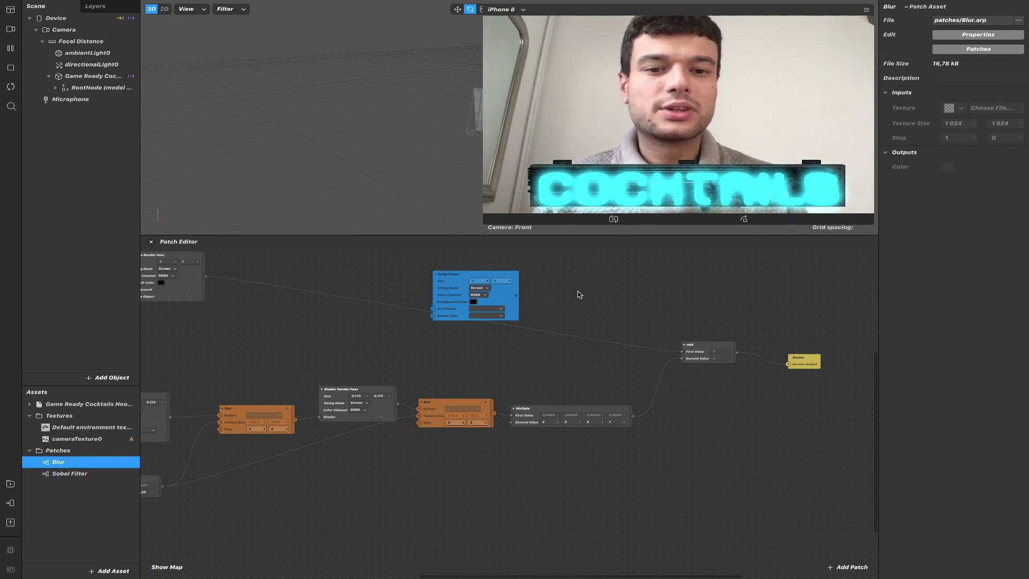
scroll(579, 295, up, 2)
scroll(579, 294, left, 2)
drag(512, 328, 598, 299)
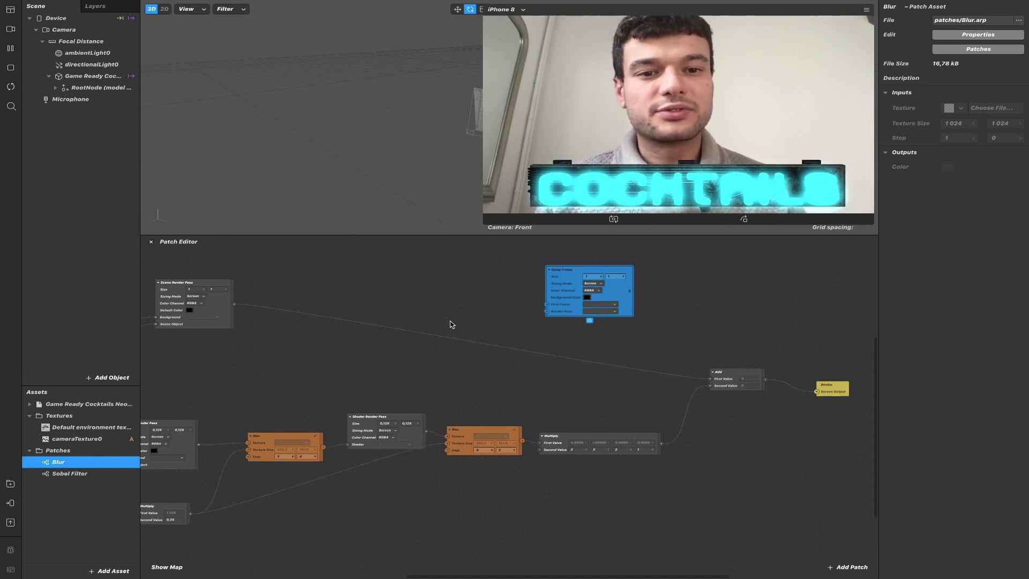
Add a Mix patch after the main Scene Render Pass and connect that pass to the Mix patch's first input
right_click(405, 327)
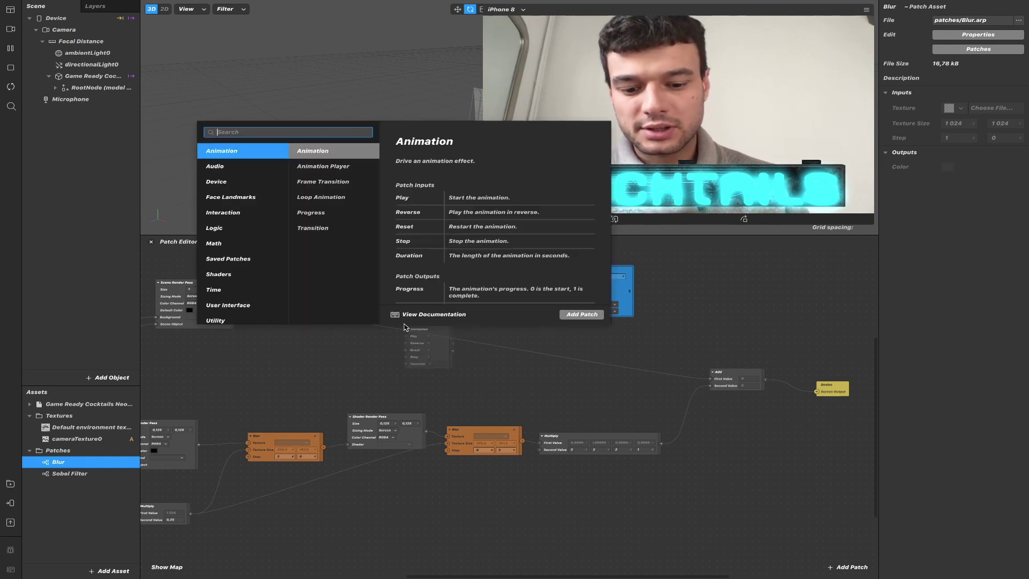
text(mix)
key(Return)
drag(413, 339, 312, 330)
mouse_move(236, 305)
mouse_down()
mouse_move(304, 330)
mouse_move(375, 333)
mouse_up()
ctrl+scroll(379, 332, up, 5)
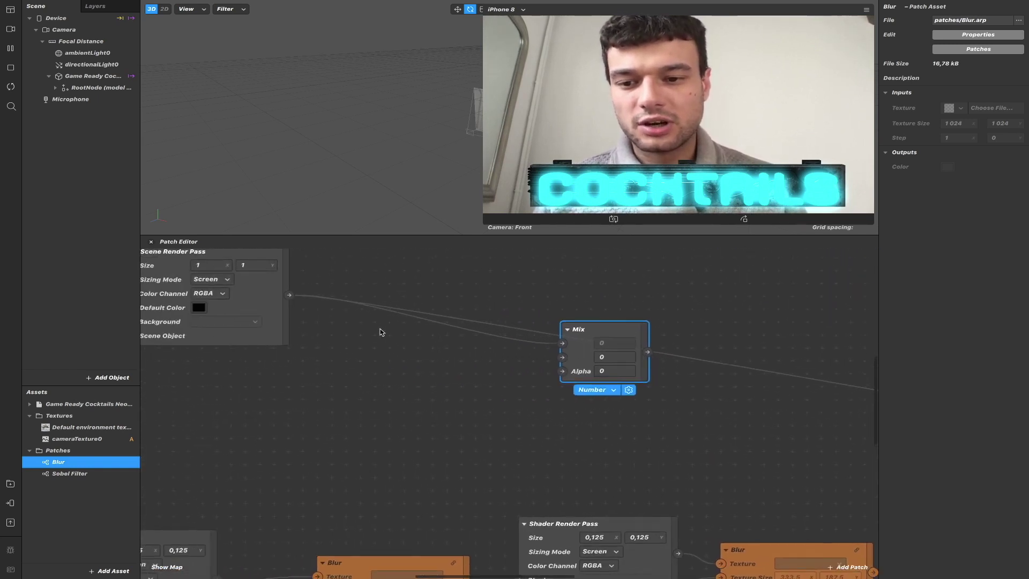
scroll(379, 333, left, 5)
drag(401, 294, 387, 307)
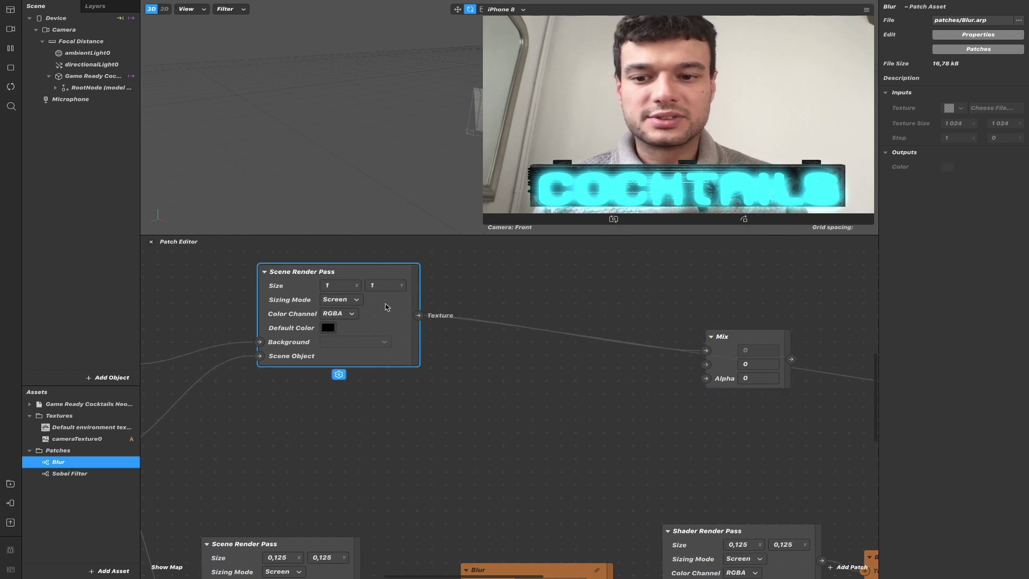
drag(722, 359, 719, 372)
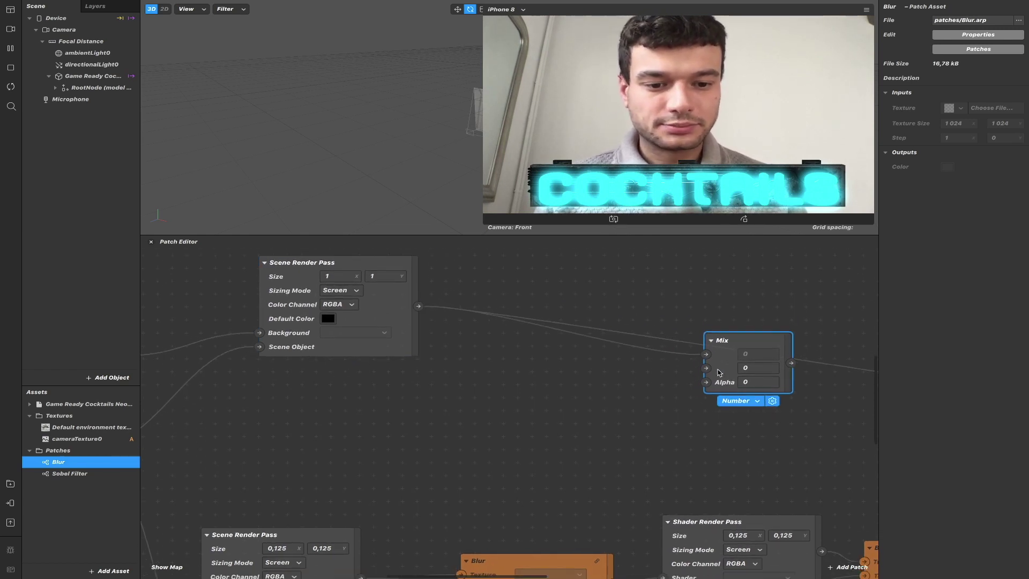
Move the Delay Frame patch closer to the Mix patch, just above its output side
scroll(719, 373, right, 3)
scroll(719, 373, down, 1)
scroll(719, 373, right, 9)
scroll(719, 372, up, 2)
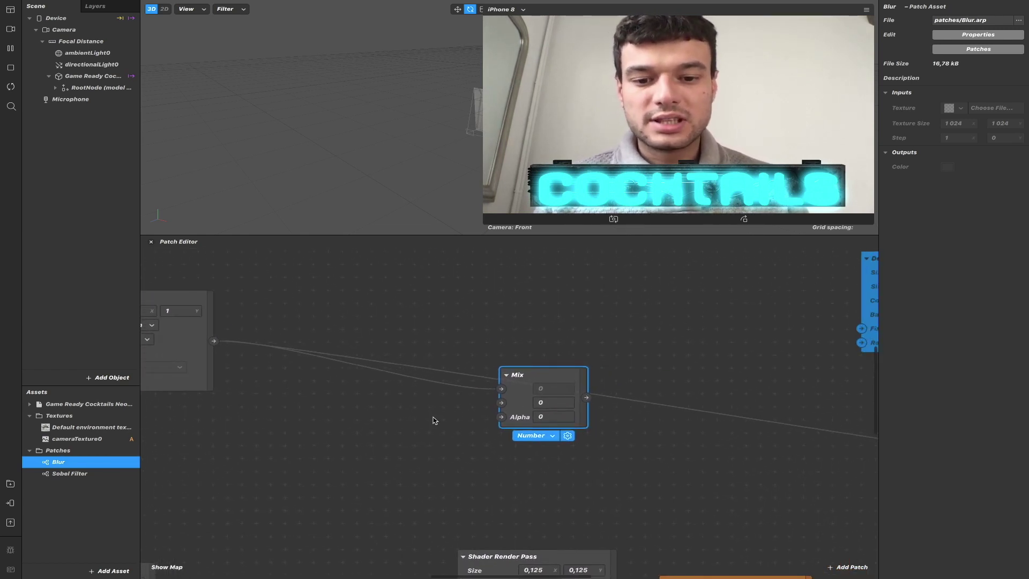
drag(832, 339, 654, 340)
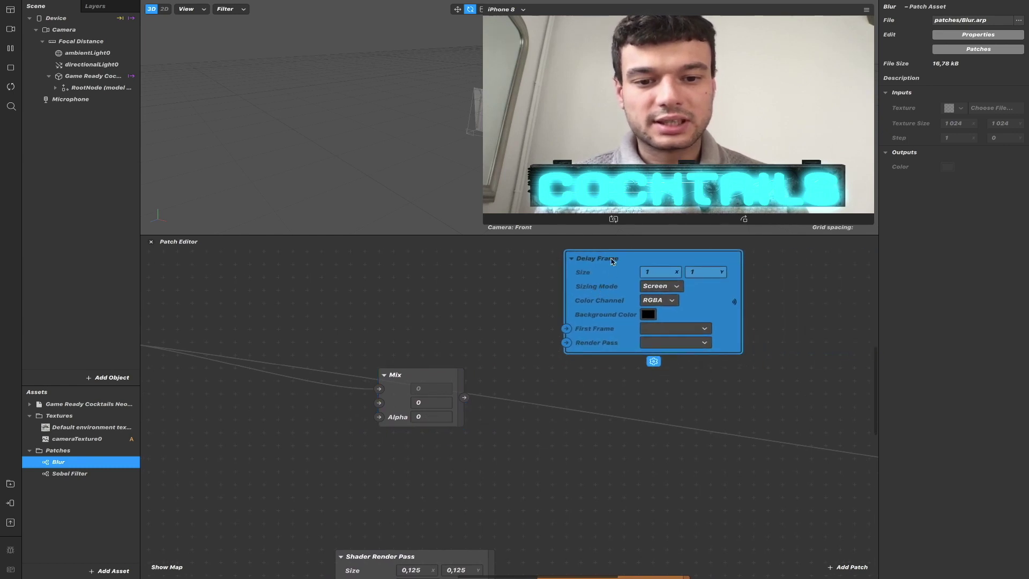
Add a Receiver patch between the Mix and Delay Frame patches
right_click(474, 333)
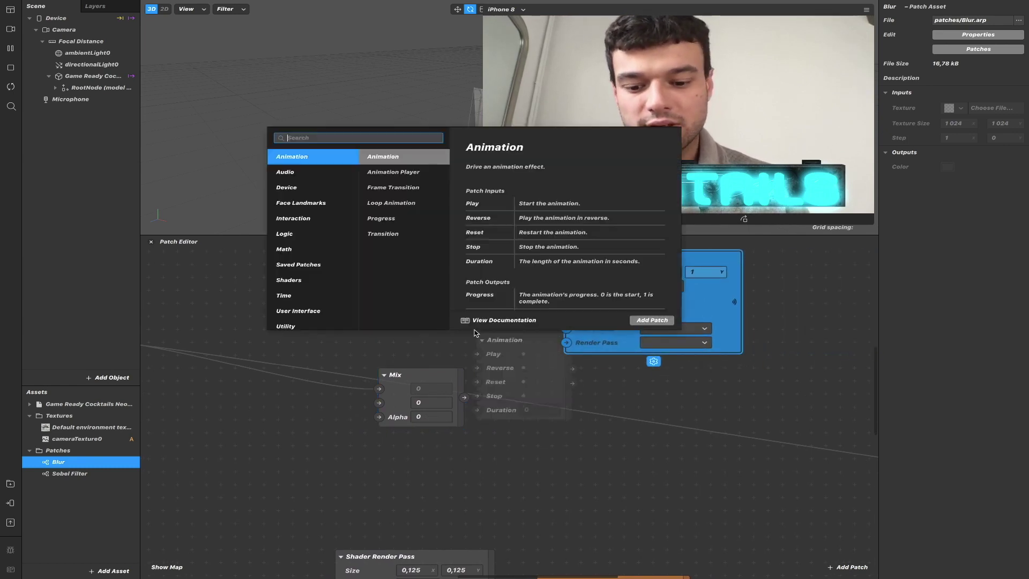
text(dela)
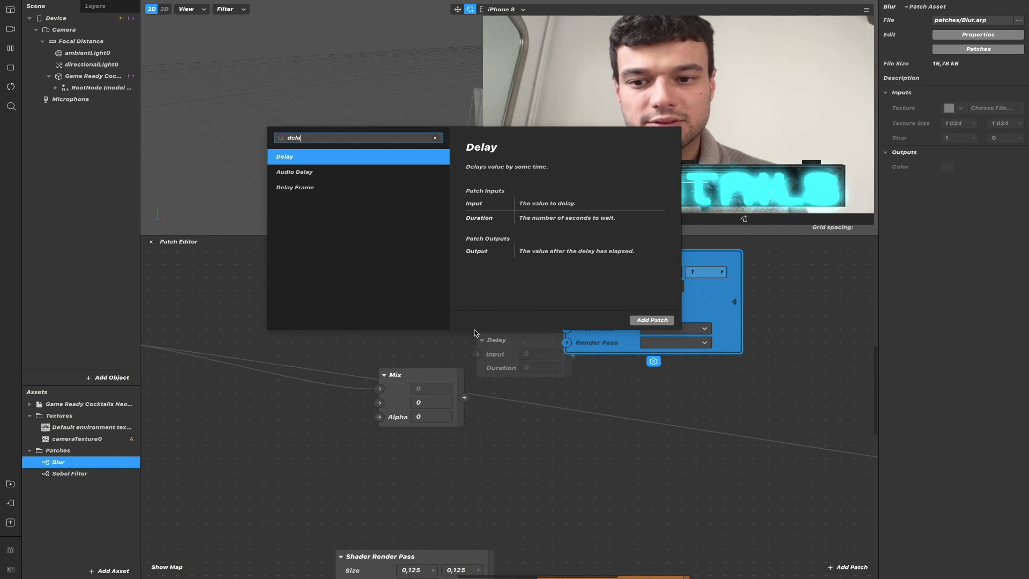
key(BackSpace)
key(BackSpace)
key(BackSpace)
key(BackSpace)
text(recf)
key(BackSpace)
key(BackSpace)
key(Down)
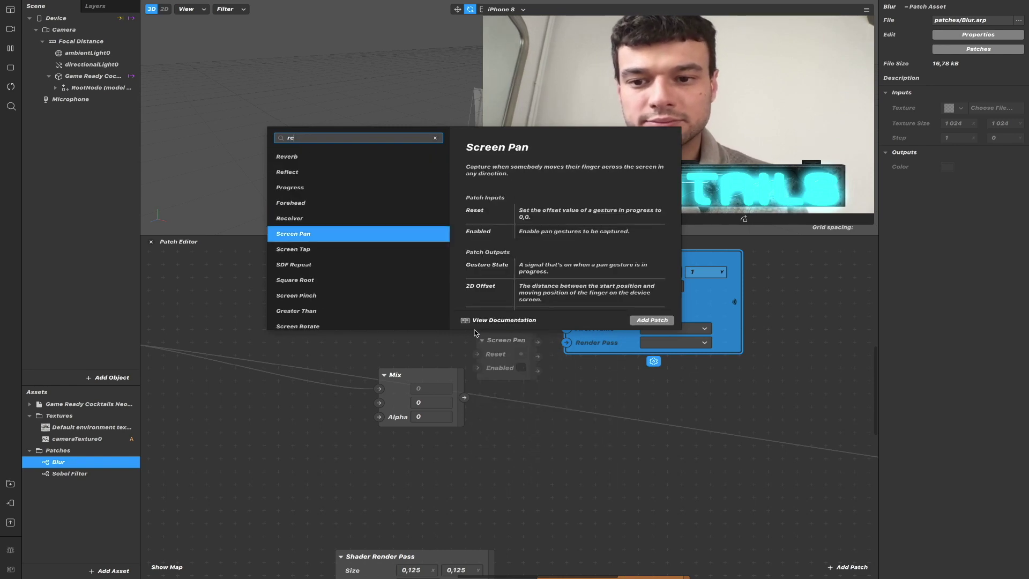
key(Up)
key(Up)
key(Up)
key(Down)
key(Down)
key(Return)
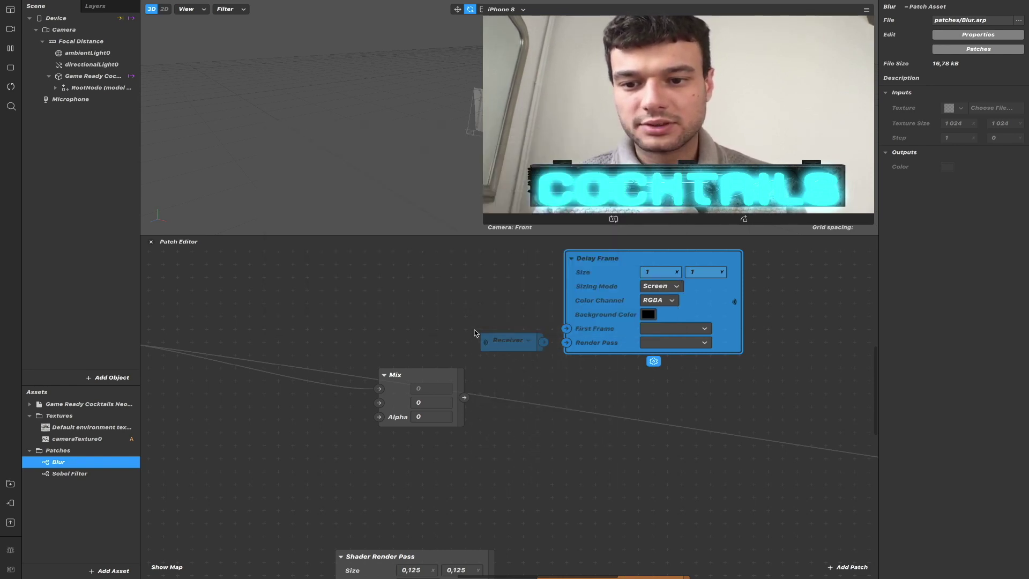
Set the Receiver's source to Delay Frame, place it before the Mix patch and connect it to Mix's second input
click(527, 340)
click(566, 366)
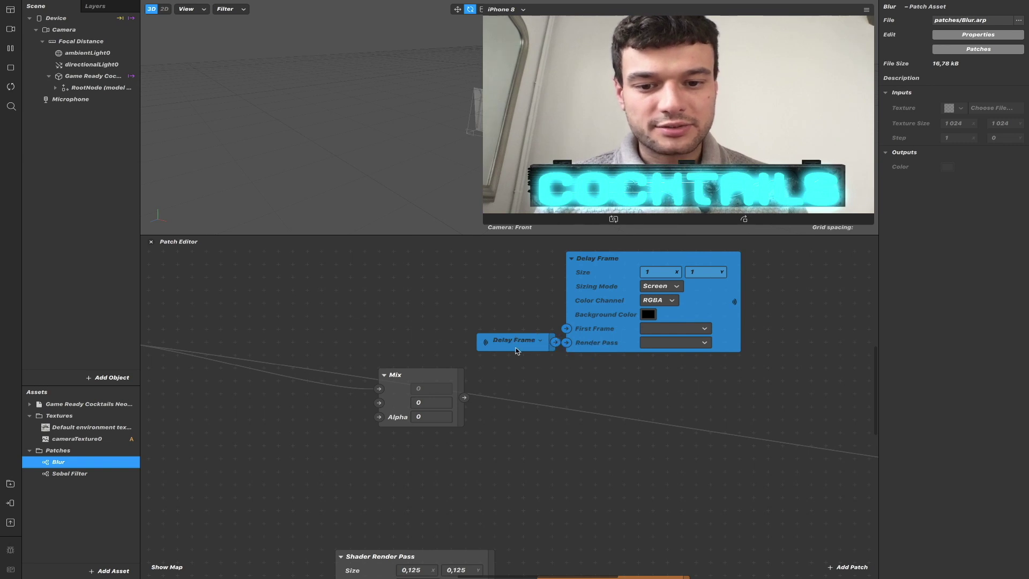
drag(503, 347, 380, 403)
click(399, 387)
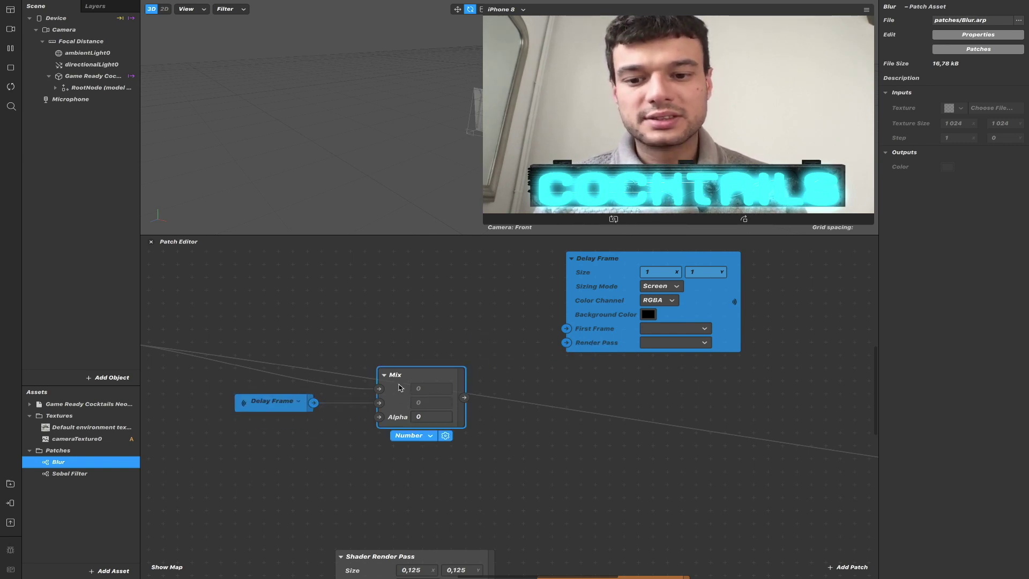
Set the Mix patch's Alpha to 0,95
click(435, 417)
text(,)
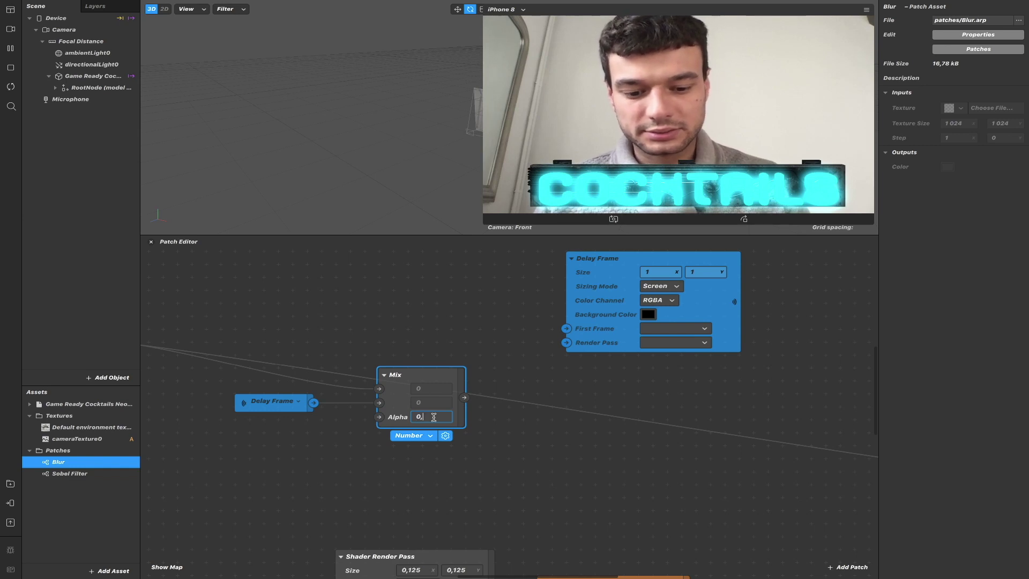
text(95)
click(440, 306)
scroll(441, 309, down, 2)
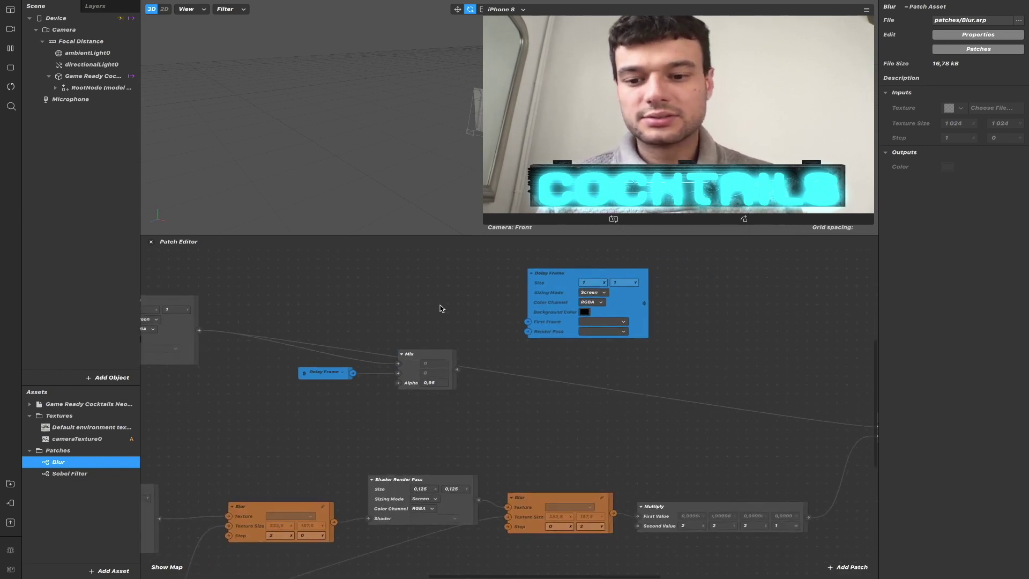
Connect the main Scene Render Pass to the Delay Frame's First Frame input and space out the Mix, Receiver and Delay Frame patches
drag(409, 354, 399, 336)
drag(329, 372, 300, 381)
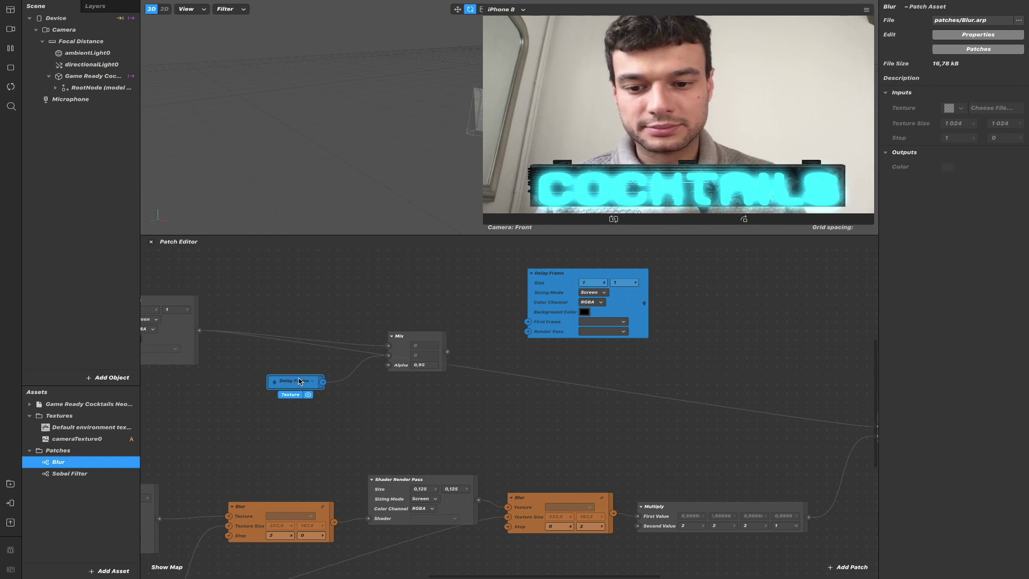
drag(199, 330, 526, 322)
click(547, 292)
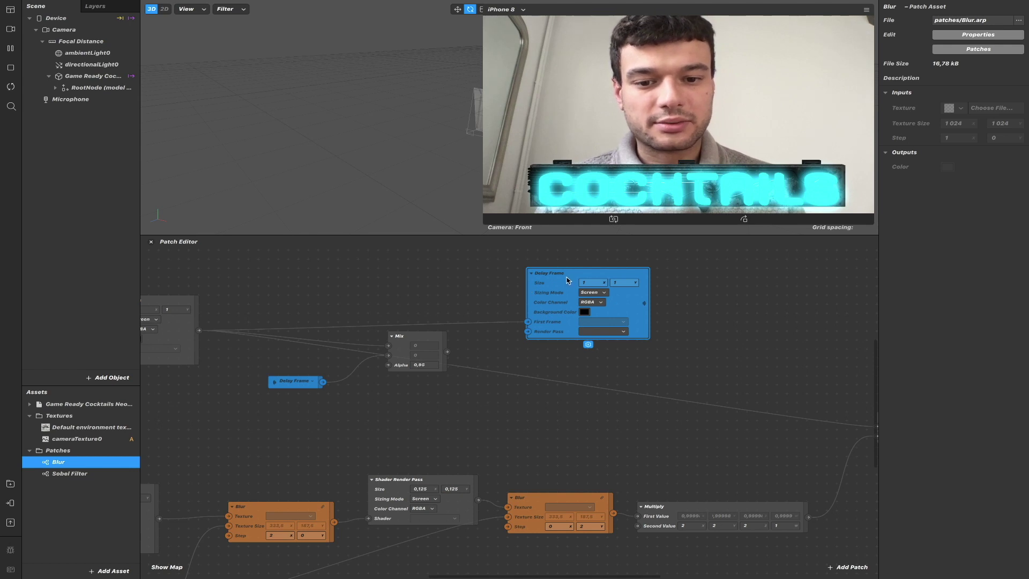
drag(567, 280, 568, 271)
Move the Mix patch and its Delay Frame receiver below the link running to the Add patch
drag(426, 338, 415, 373)
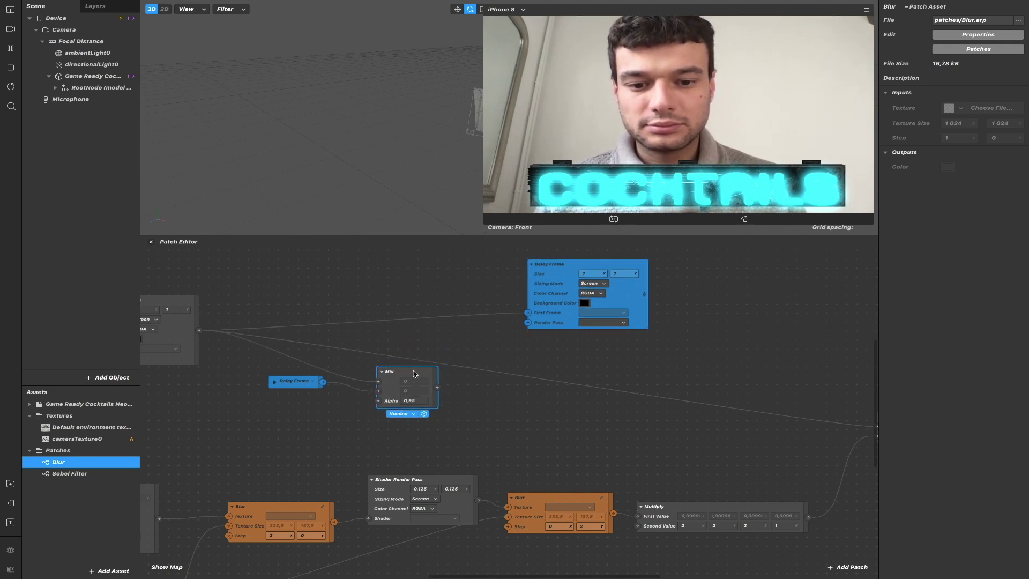
scroll(584, 337, right, 1)
scroll(583, 337, down, 1)
drag(284, 378, 285, 386)
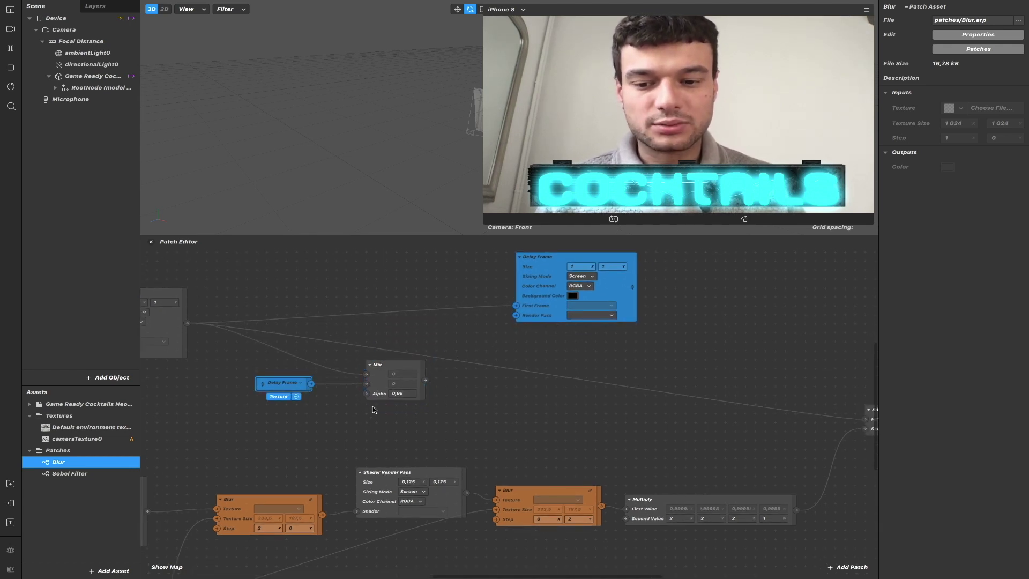
scroll(494, 388, right, 5)
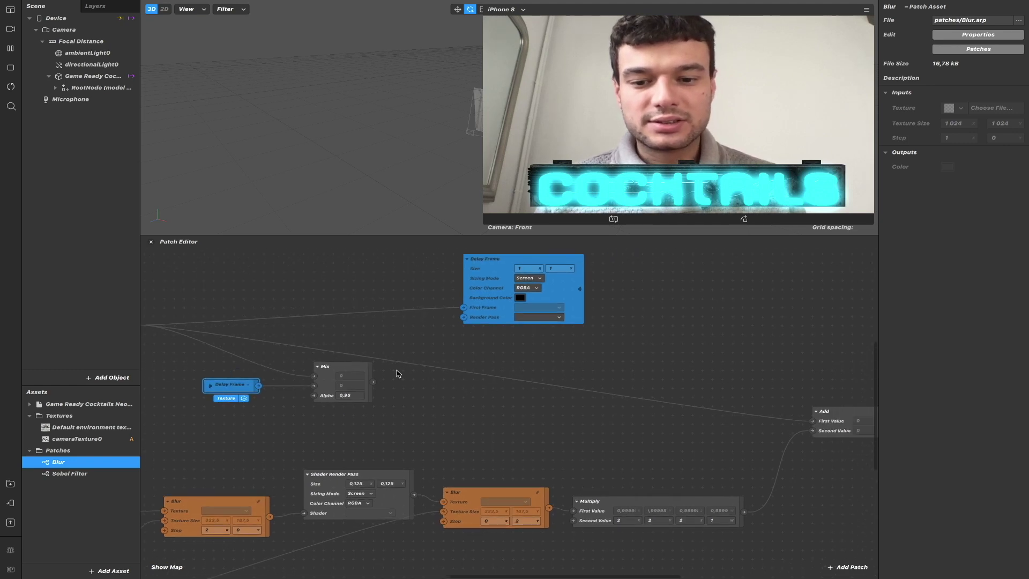
Disconnect the main Scene Render Pass from the Add patch's First Value
scroll(578, 365, right, 3)
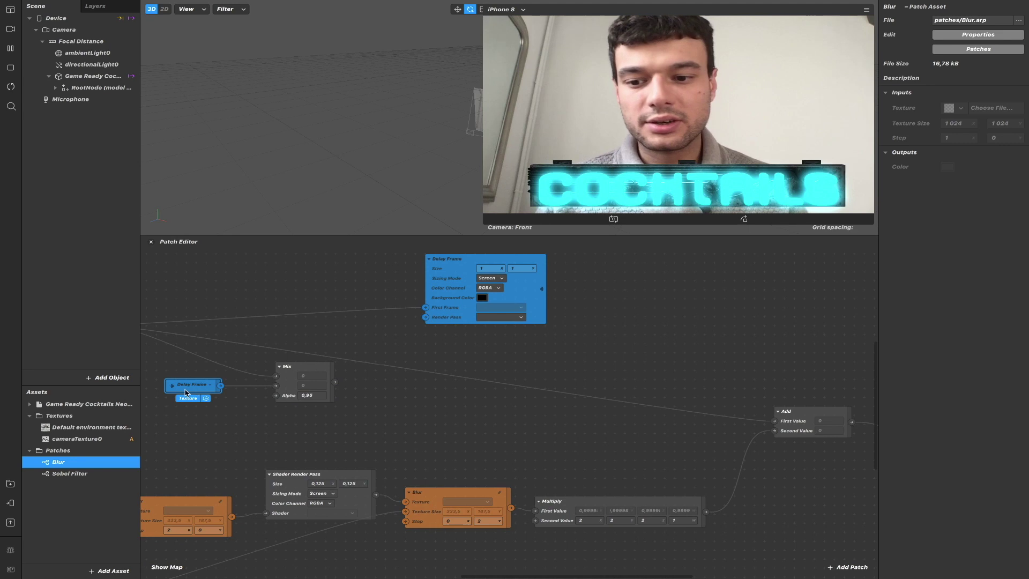
scroll(477, 381, right, 7)
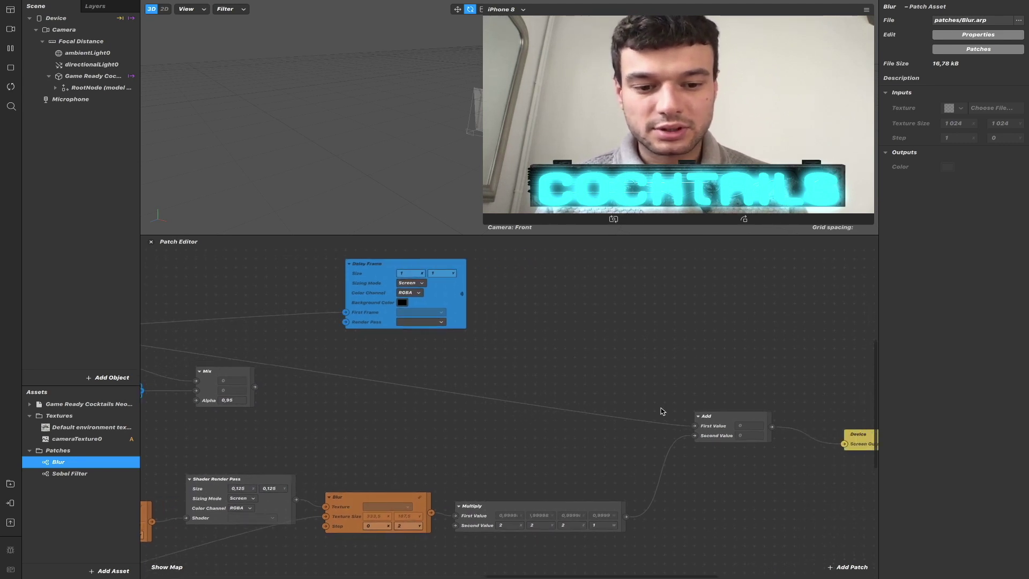
drag(695, 428, 556, 386)
scroll(557, 383, left, 10)
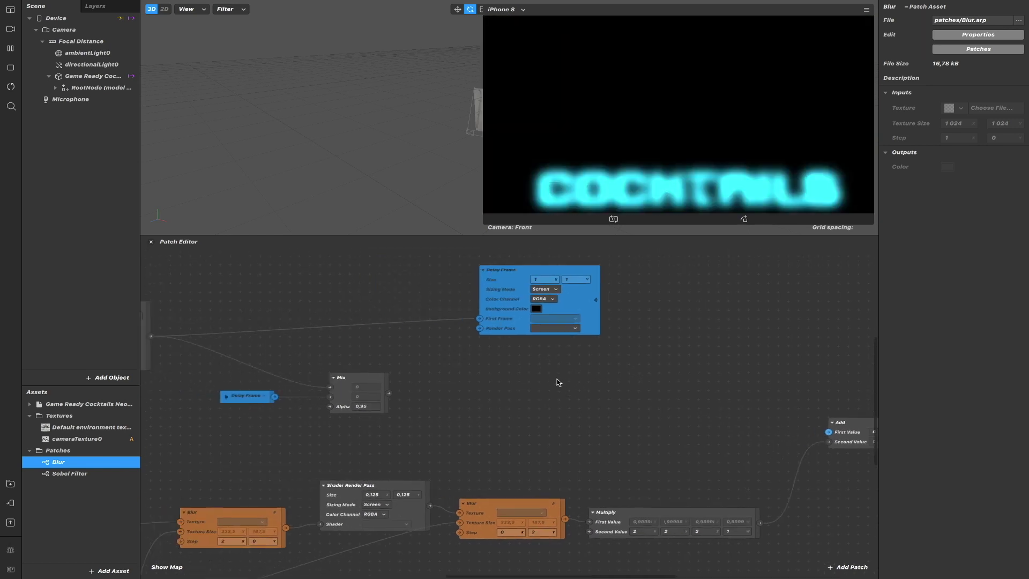
scroll(558, 382, left, 1)
scroll(585, 439, right, 4)
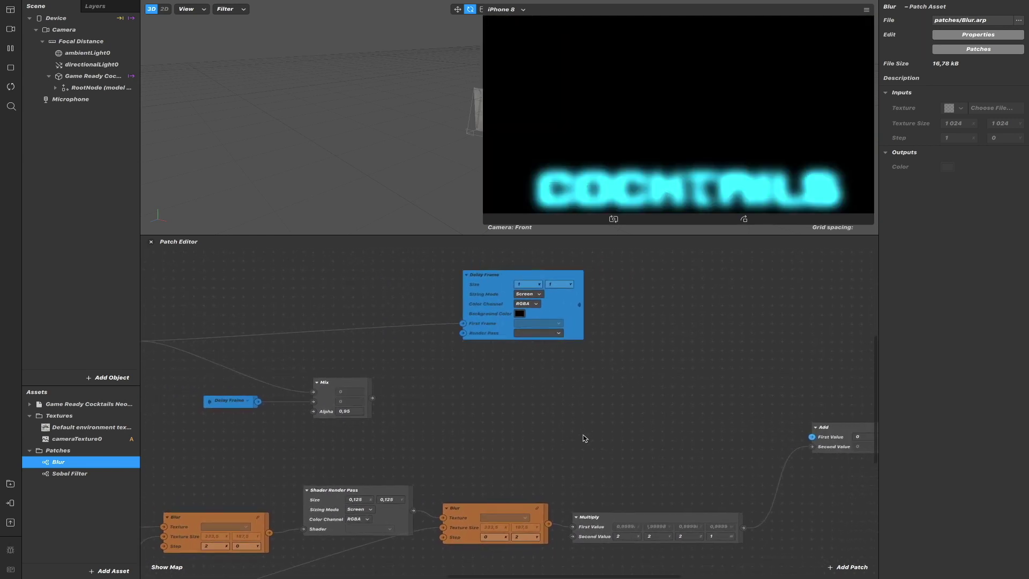
double_click(707, 432)
text(del)
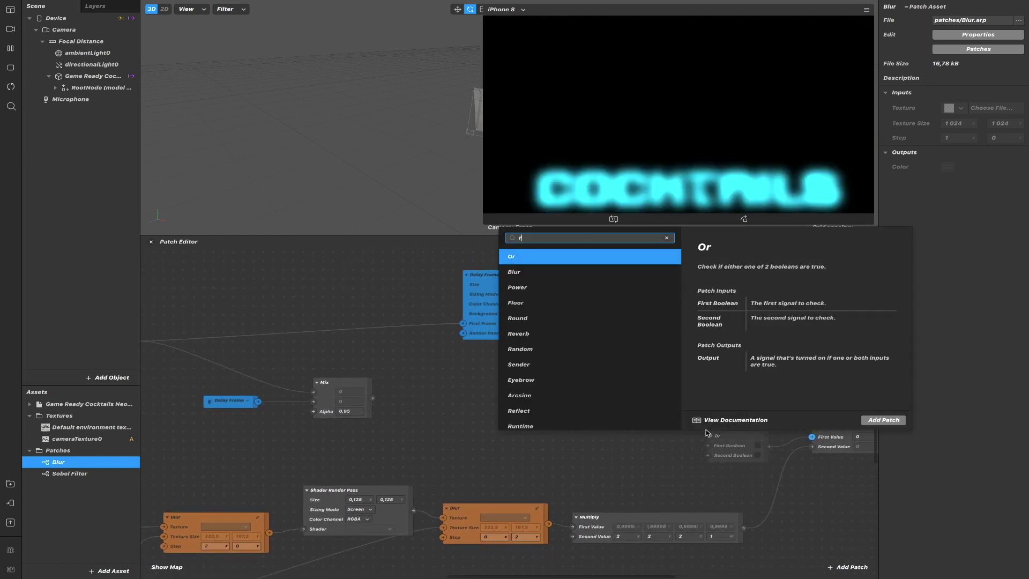
key(Down)
key(Return)
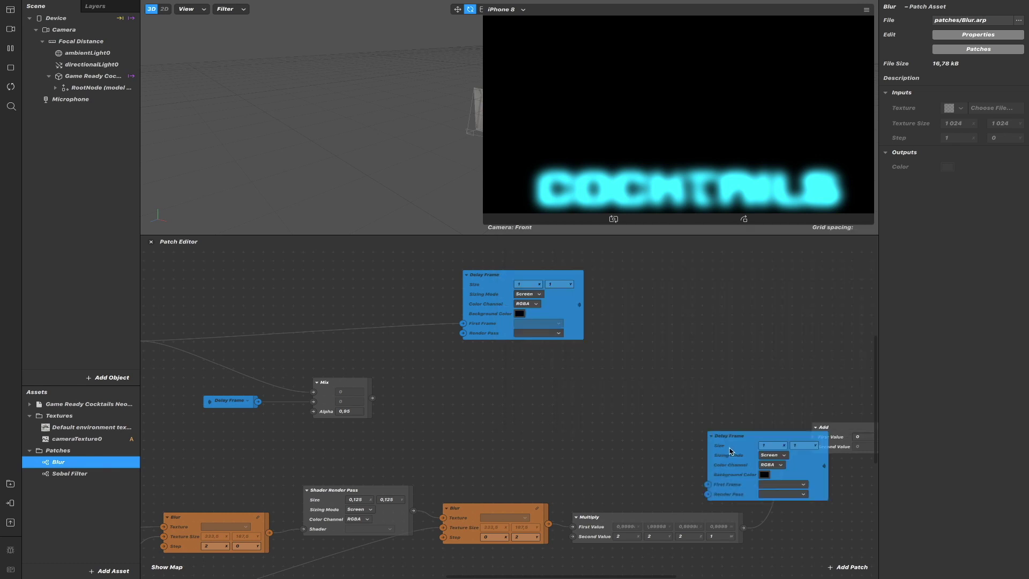
click(729, 447)
key(Delete)
Add a second Receiver patch sourced from Delay Frame and connect it to the Add patch's First Value
double_click(677, 409)
text(rec)
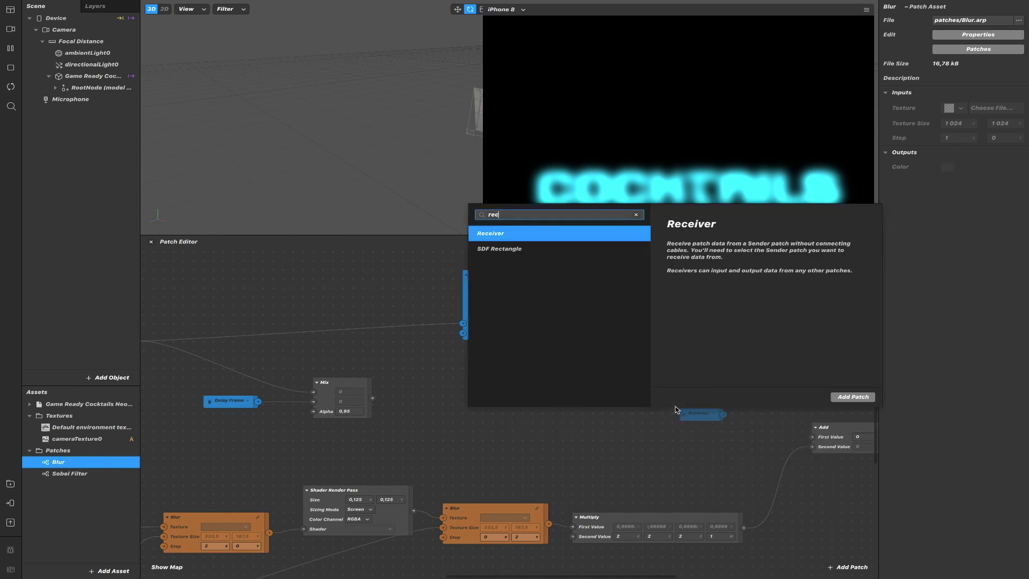
key(Return)
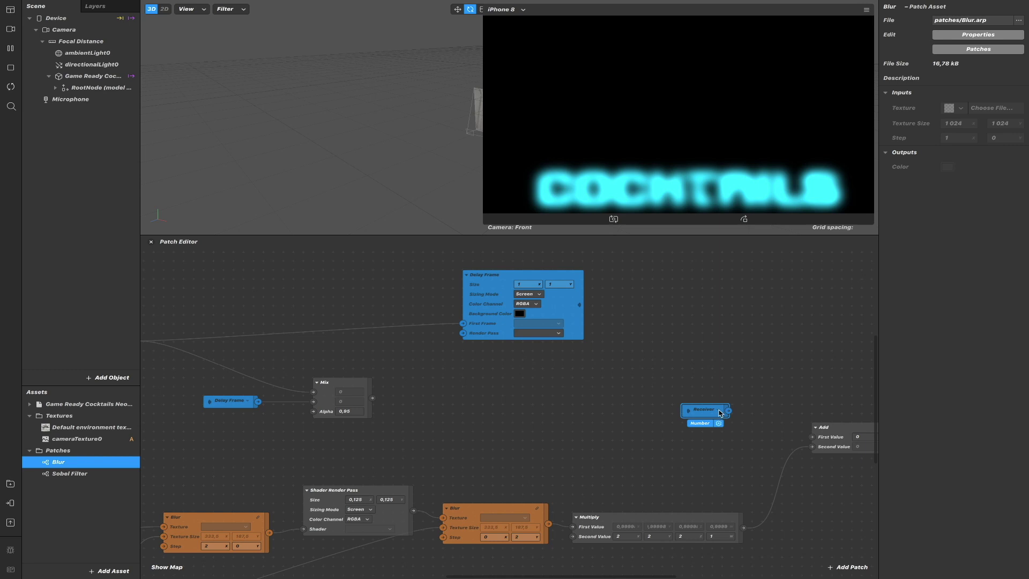
click(720, 412)
click(732, 430)
drag(737, 411, 714, 432)
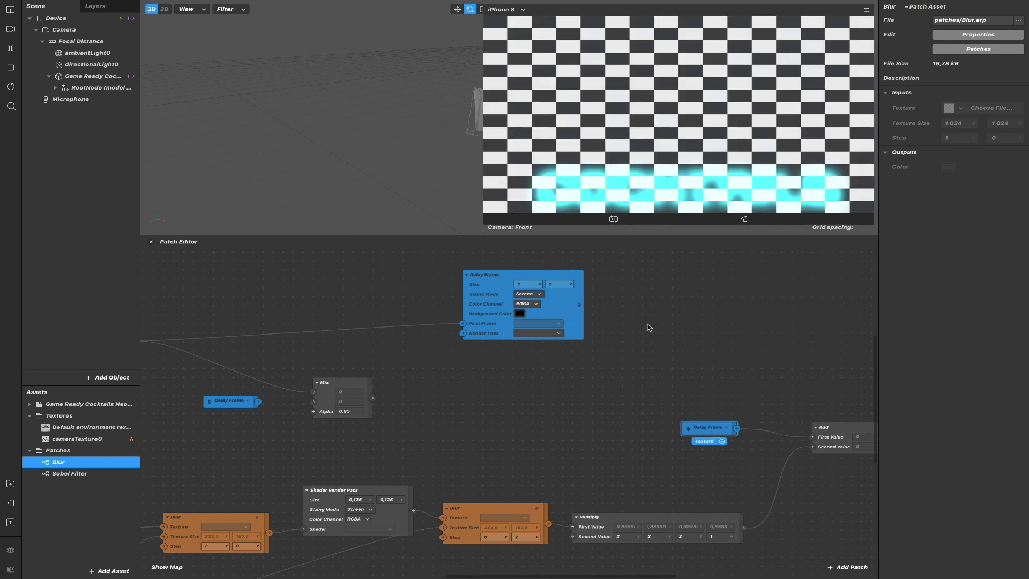
Shift the Mix patch and its Delay Frame receiver slightly closer to the Delay Frame patch
scroll(648, 326, left, 3)
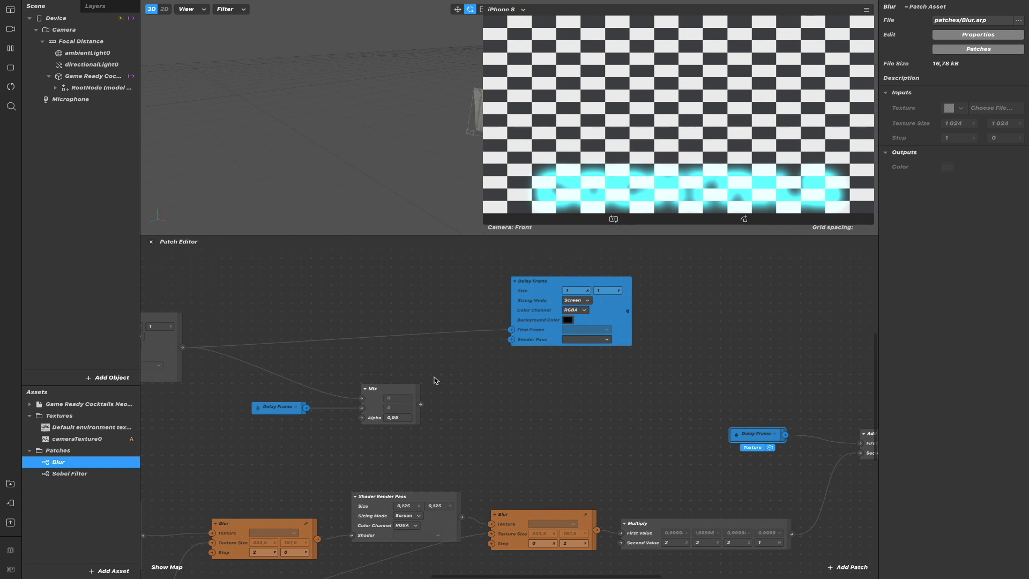
drag(415, 388, 434, 378)
drag(278, 415, 317, 415)
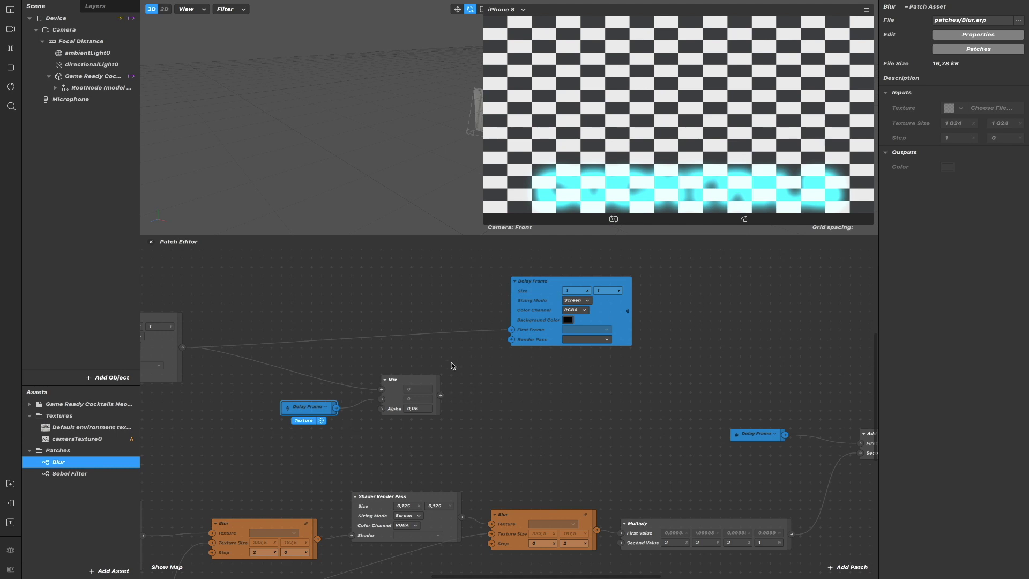
Add a Shader Render Pass fed by the Mix output and connect its Texture output to the Delay Frame's Render Pass
scroll(452, 366, up, 5)
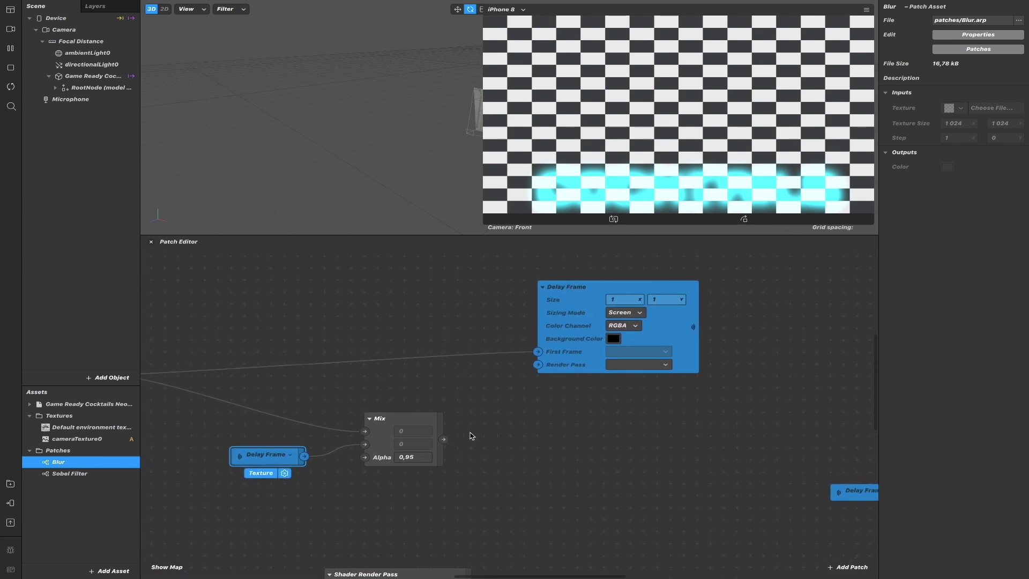
drag(444, 440, 494, 464)
text(shad)
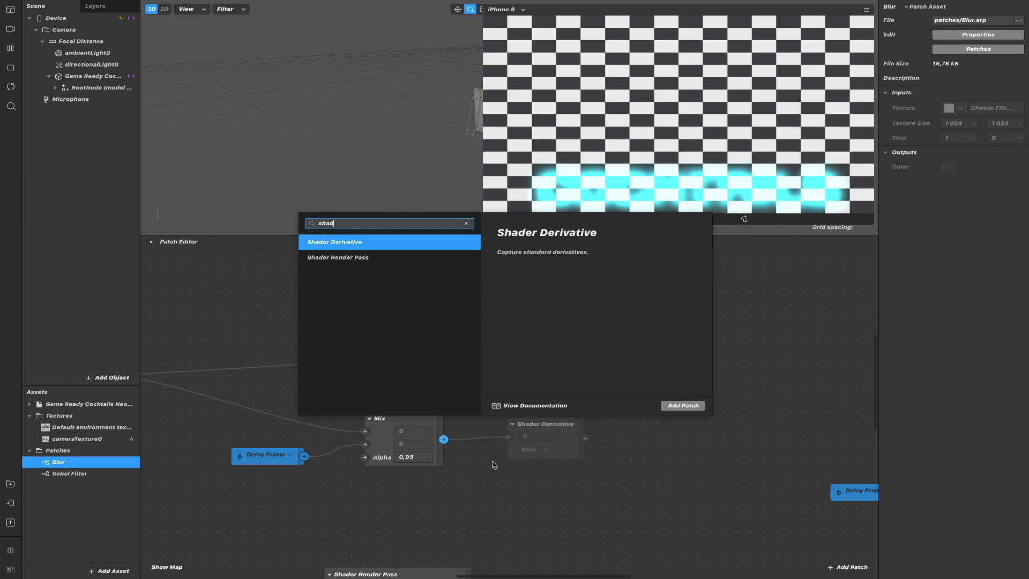
key(Down)
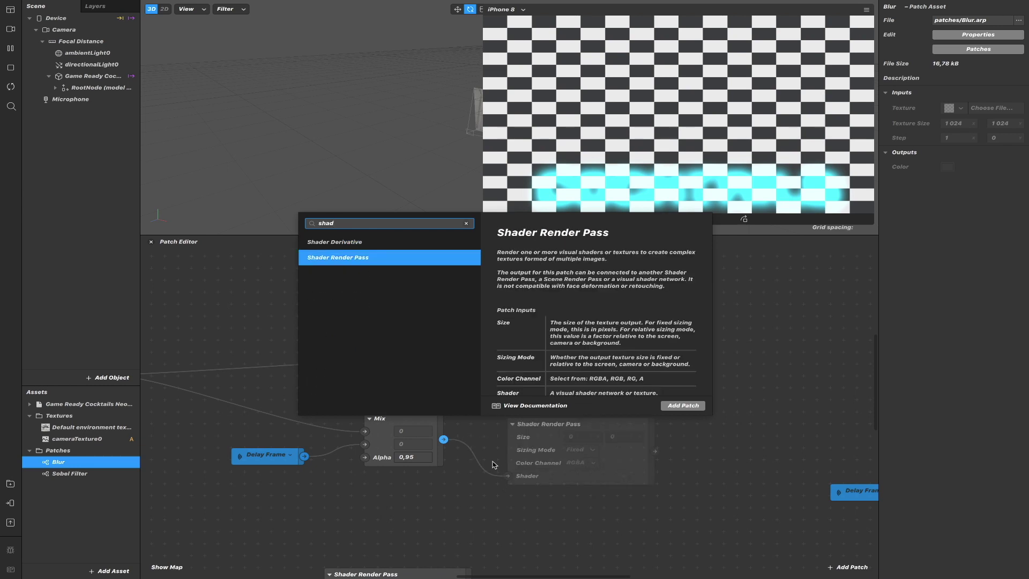
key(Return)
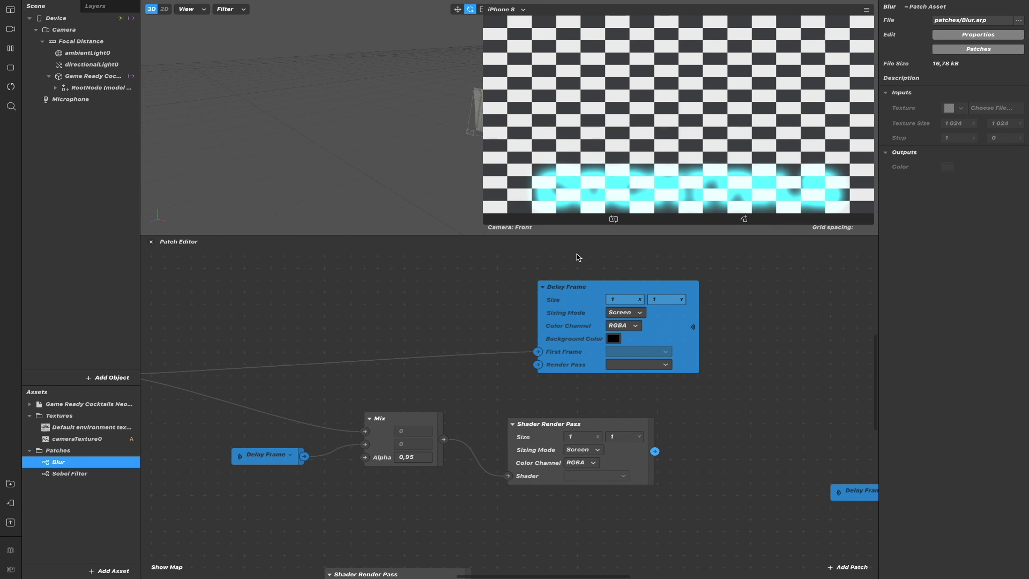
drag(655, 451, 538, 365)
drag(527, 442, 504, 424)
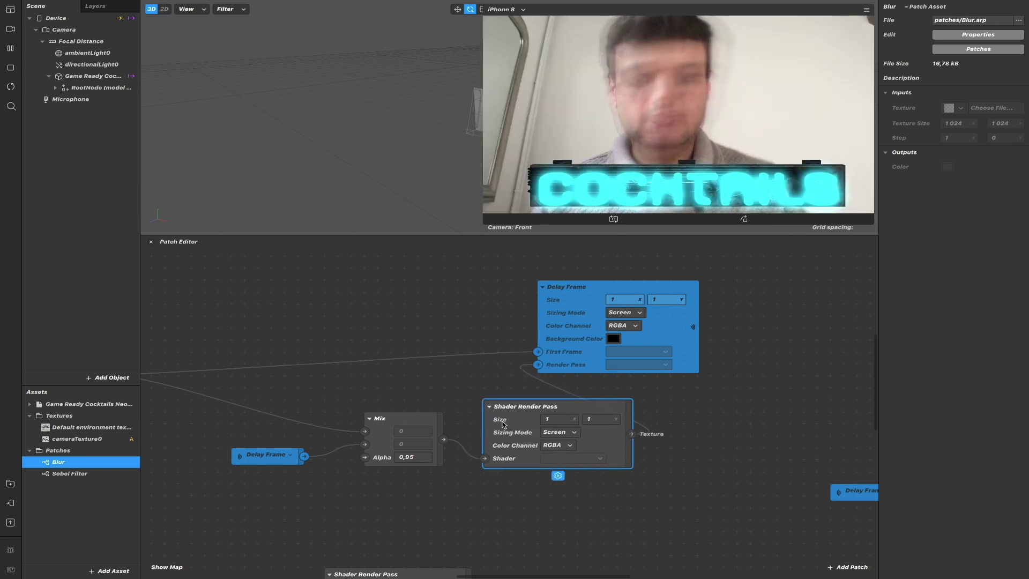